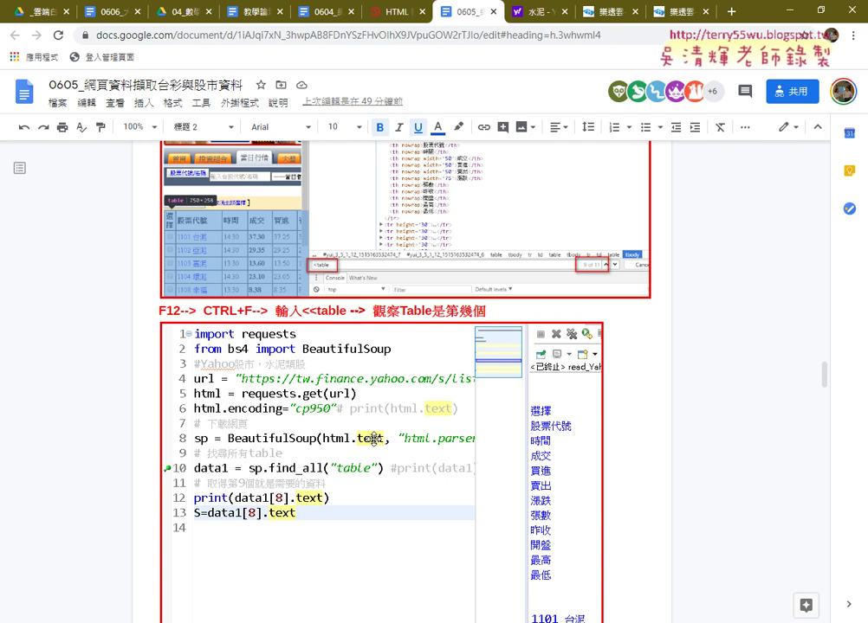
# Step: Switch to the lotto-8.com Big Lotto history tab and scroll up to the 2020/08/07 draw
pyautogui.click(675, 14)
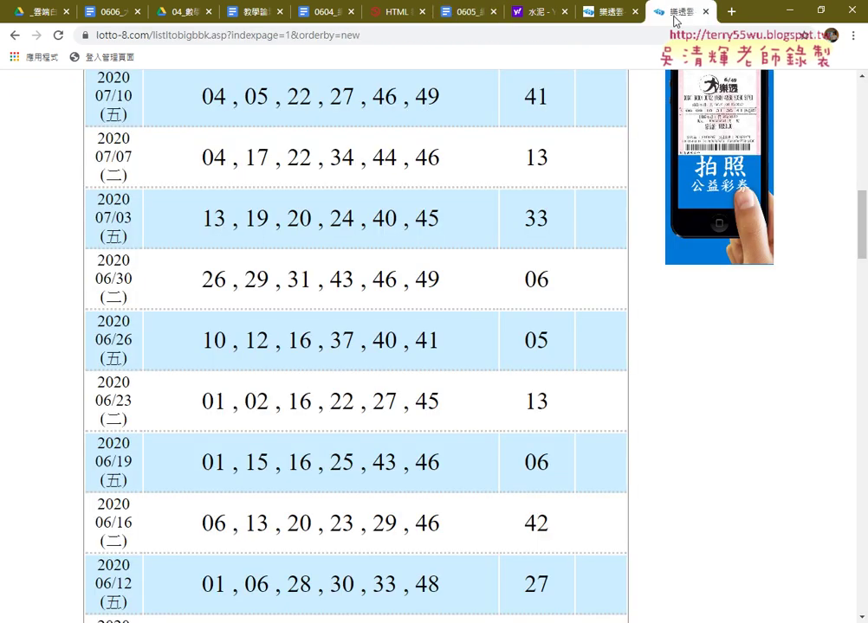
pyautogui.scroll(2, 539, 232)
pyautogui.scroll(2, 539, 232)
pyautogui.scroll(3, 539, 232)
pyautogui.scroll(2, 541, 227)
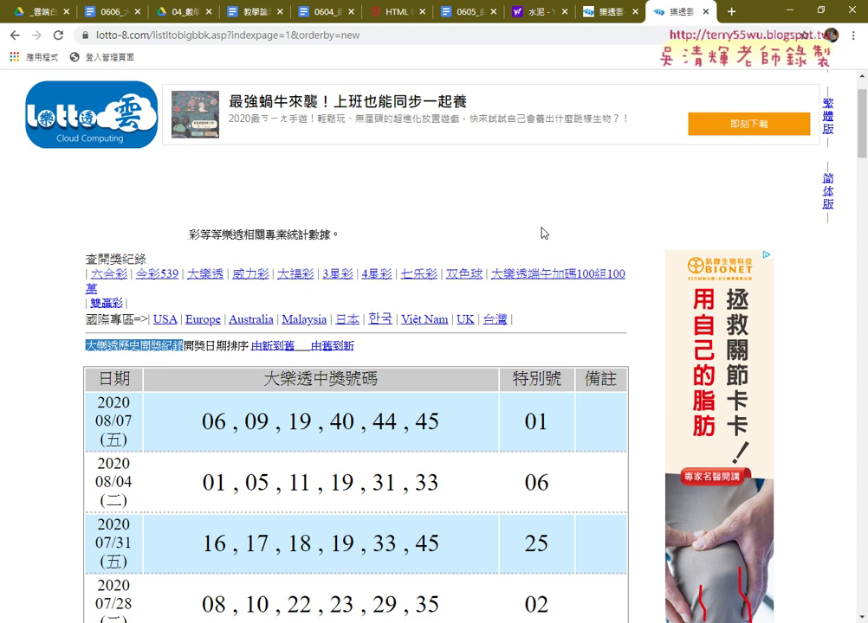
# Step: Bring up the 0606 Big Lotto notes, scrolled to the COUNTIF table and 前7名大樂透 macro
pyautogui.click(102, 15)
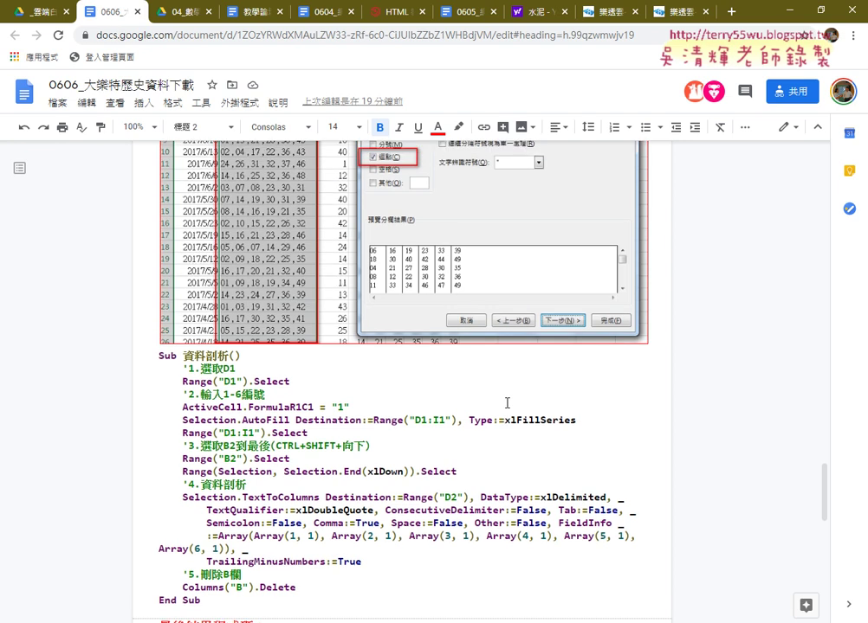
pyautogui.scroll(5, 507, 402)
pyautogui.scroll(2, 506, 403)
pyautogui.scroll(4, 506, 403)
pyautogui.scroll(2, 506, 403)
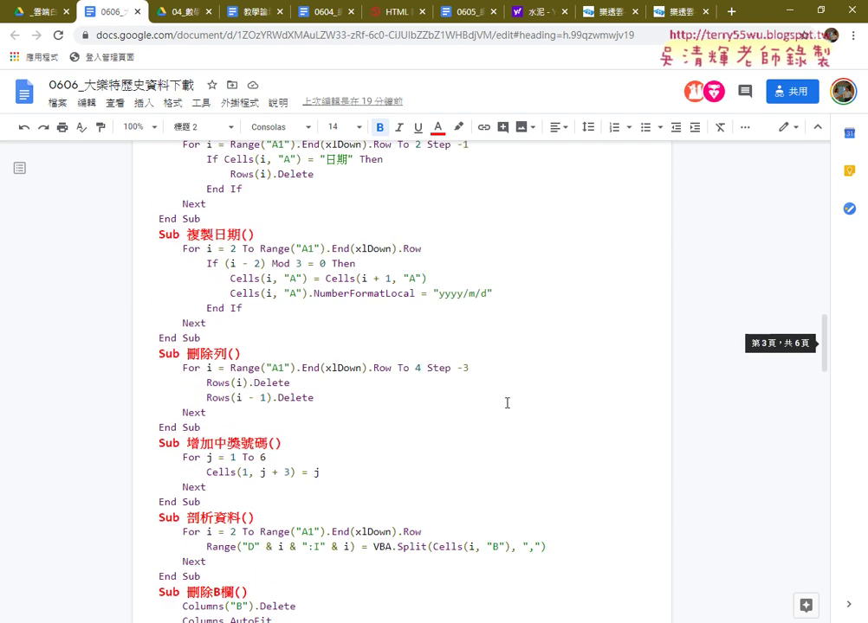
pyautogui.scroll(3, 506, 403)
pyautogui.scroll(2, 507, 402)
pyautogui.scroll(-6, 507, 403)
pyautogui.scroll(-3, 506, 402)
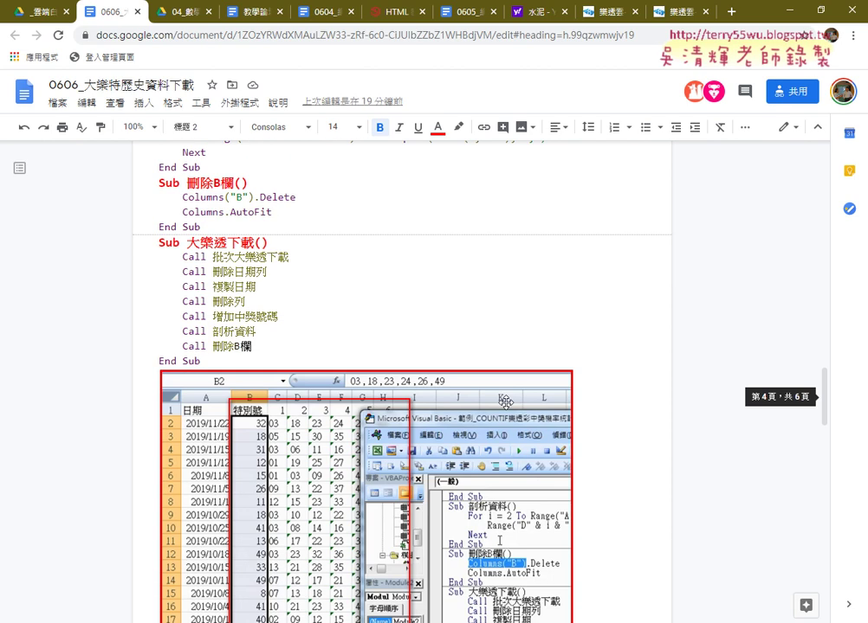
pyautogui.scroll(-10, 505, 403)
pyautogui.scroll(-4, 505, 402)
pyautogui.scroll(-5, 505, 402)
pyautogui.scroll(-2, 505, 403)
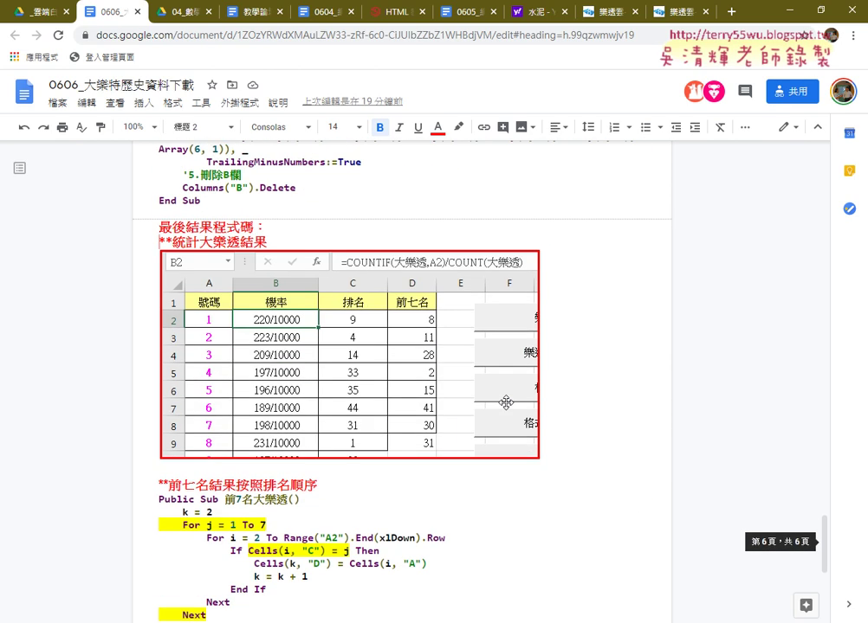
pyautogui.scroll(-1, 506, 403)
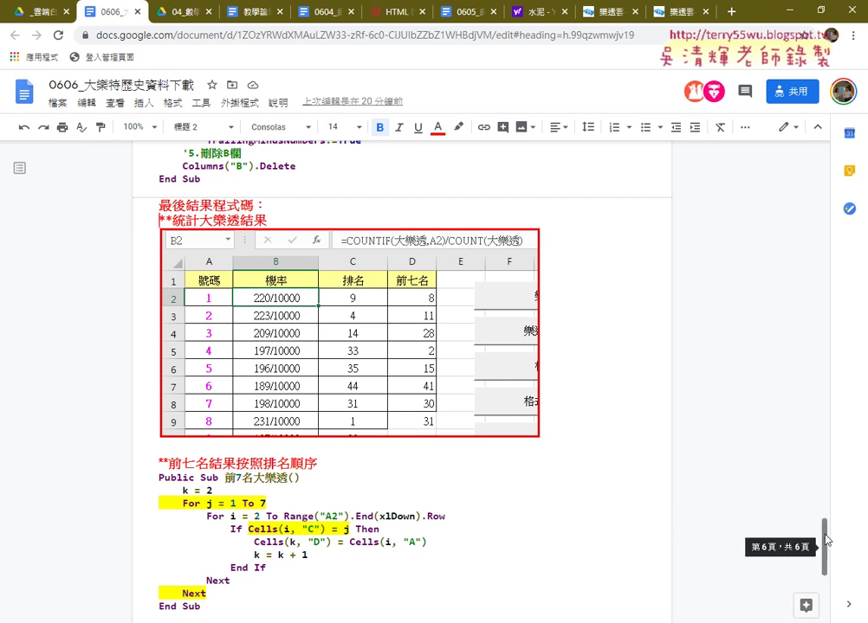
# Step: Scroll to page 3 of the notes and select the 批次大樂透下載 macro from Sub to End Sub
pyautogui.moveTo(825, 540); pyautogui.dragTo(812, 152)
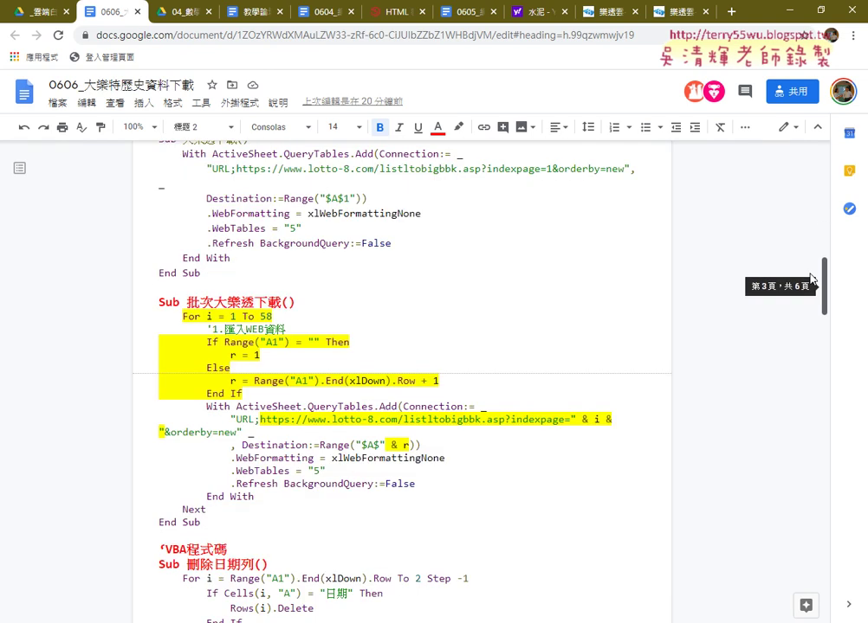
pyautogui.moveTo(812, 152); pyautogui.dragTo(737, 271)
pyautogui.scroll(-1, 603, 300)
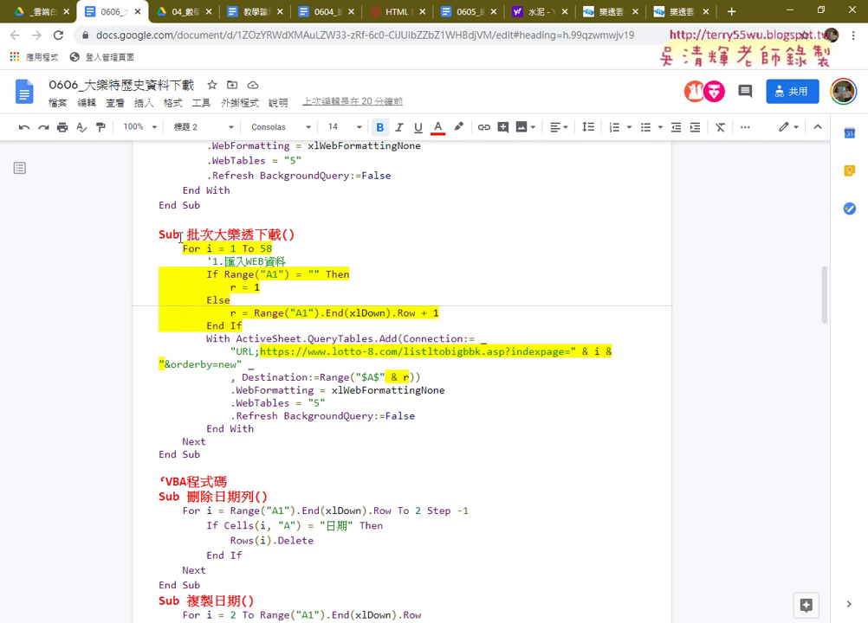
pyautogui.moveTo(159, 234)
pyautogui.mouseDown()
pyautogui.moveTo(257, 404)
pyautogui.moveTo(261, 451)
pyautogui.mouseUp()
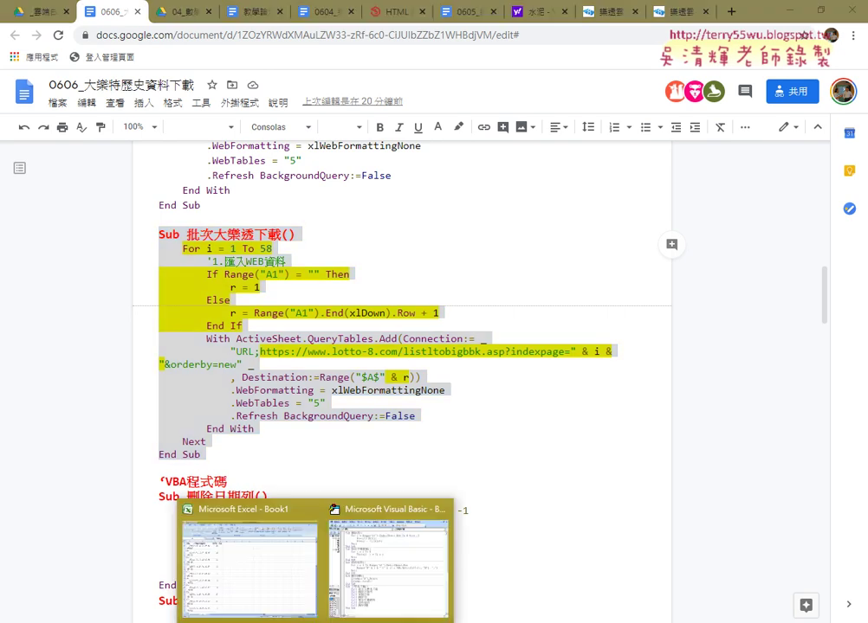
# Step: Open Excel's Visual Basic editor from the Developer tab and widen its project pane
pyautogui.click(273, 564)
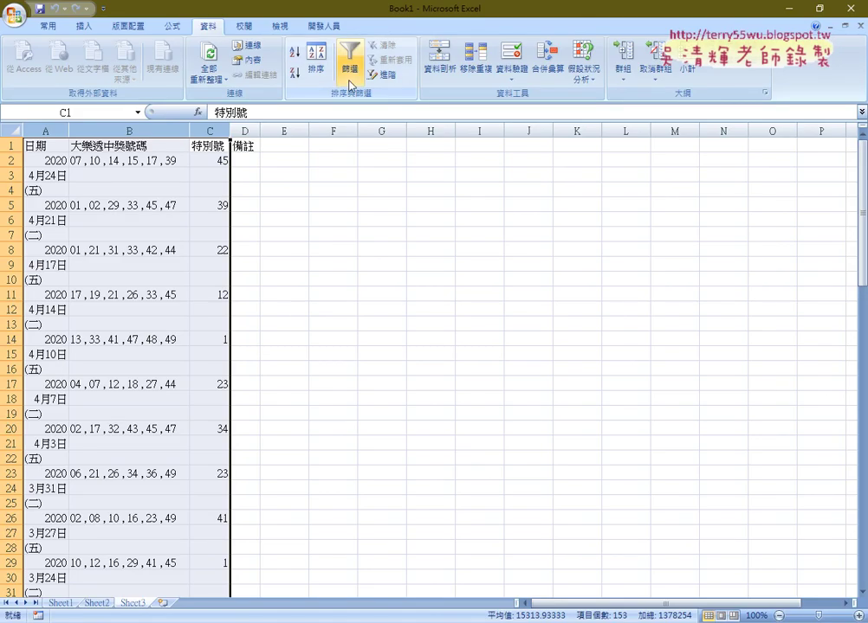
pyautogui.click(321, 26)
pyautogui.click(37, 70)
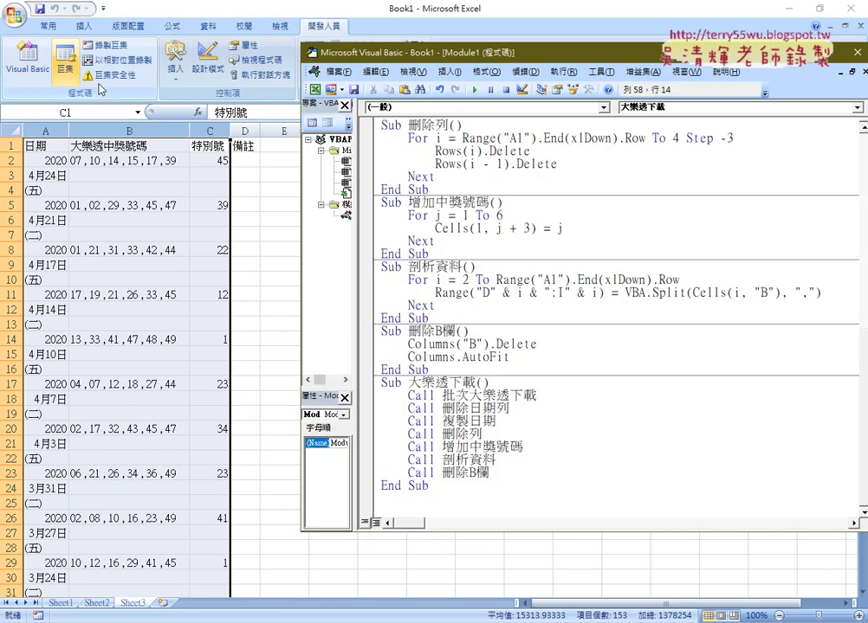
pyautogui.moveTo(351, 52); pyautogui.dragTo(196, 73)
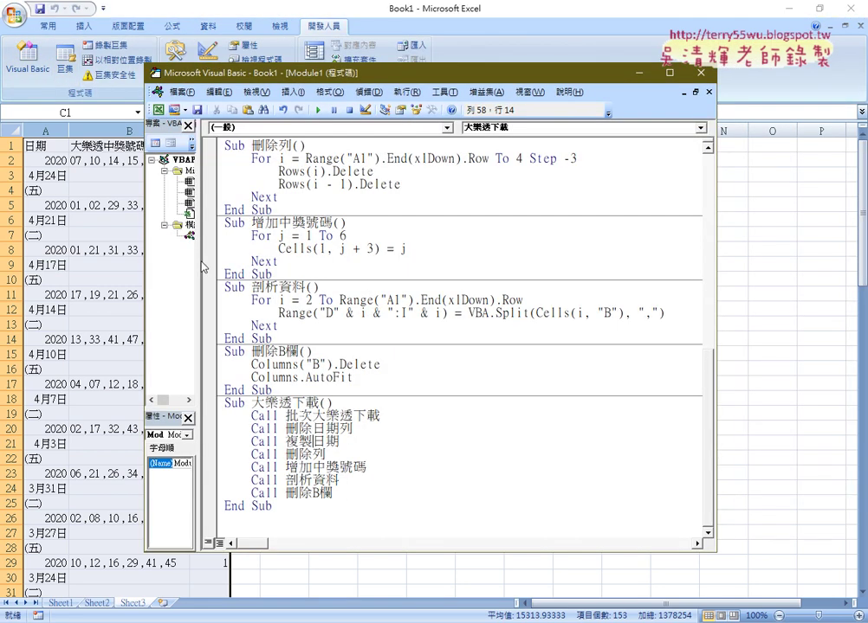
pyautogui.moveTo(201, 243); pyautogui.dragTo(307, 247)
# Step: Remove Module1 without exporting it and insert a fresh empty module
pyautogui.rightClick(213, 238)
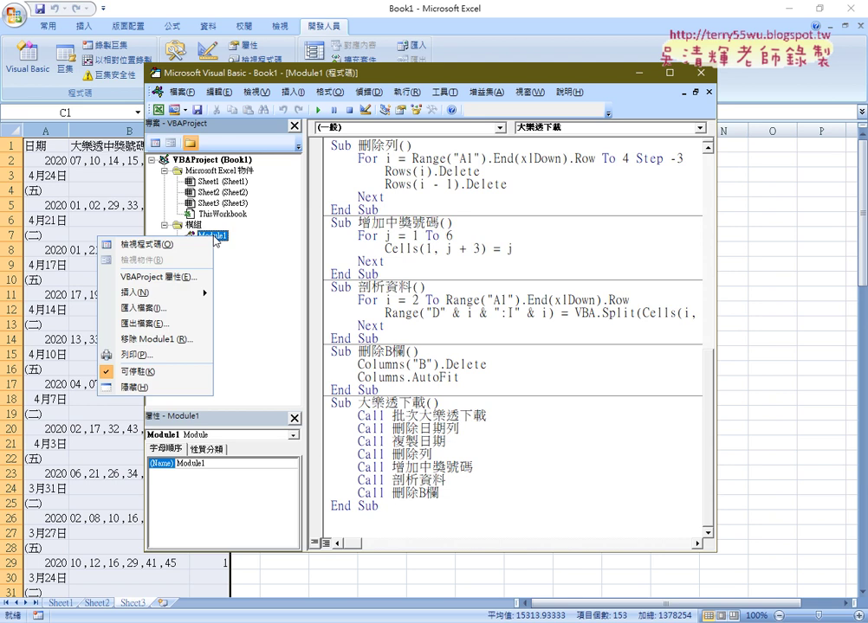
pyautogui.click(185, 339)
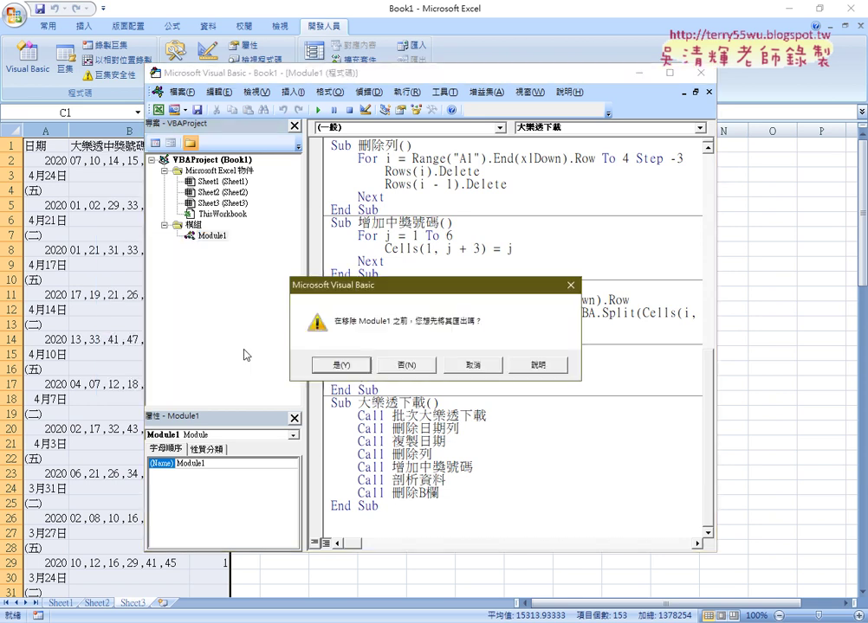
pyautogui.click(404, 365)
pyautogui.rightClick(212, 193)
pyautogui.moveTo(151, 254)
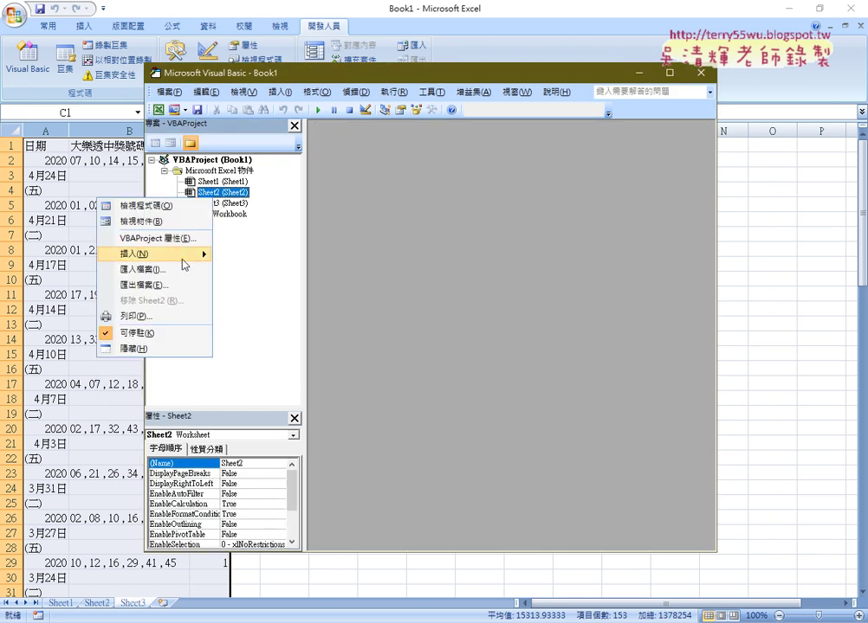
pyautogui.click(230, 273)
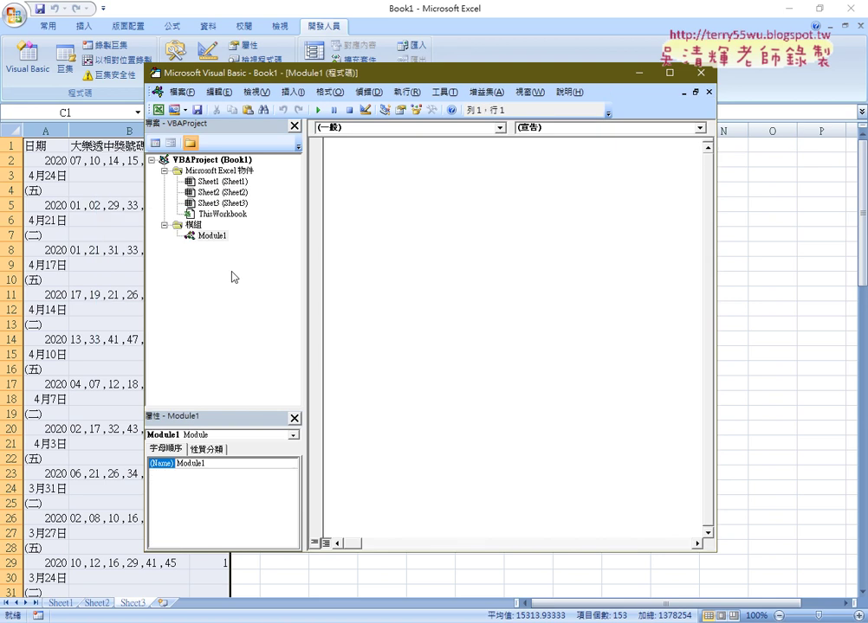
pyautogui.rightClick(338, 207)
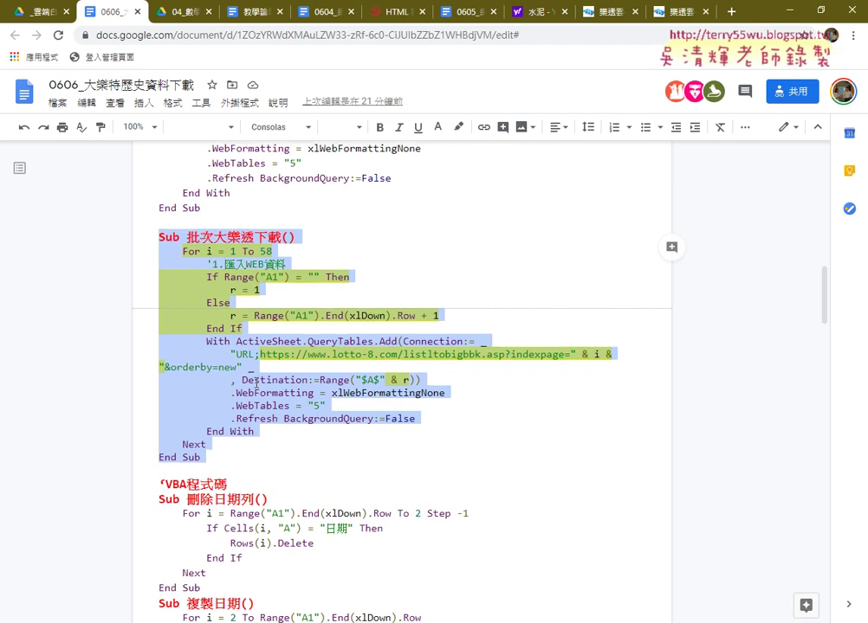
# Step: Highlight the 大樂透下載 and 批次大樂透下載 macros and the For i = 1 To 58 line
pyautogui.scroll(3, 257, 381)
pyautogui.moveTo(209, 339)
pyautogui.mouseDown()
pyautogui.moveTo(159, 277)
pyautogui.moveTo(146, 212)
pyautogui.mouseUp()
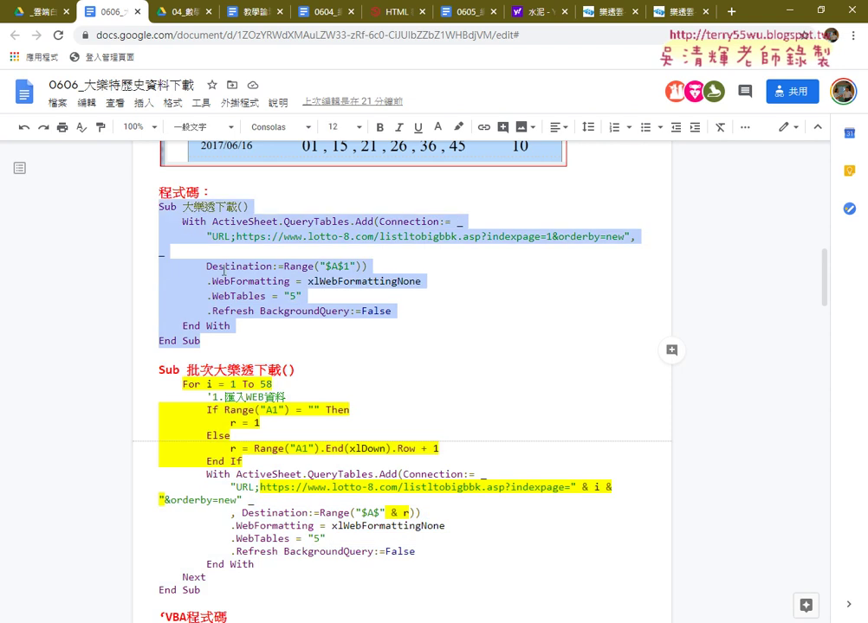
pyautogui.scroll(-3, 198, 250)
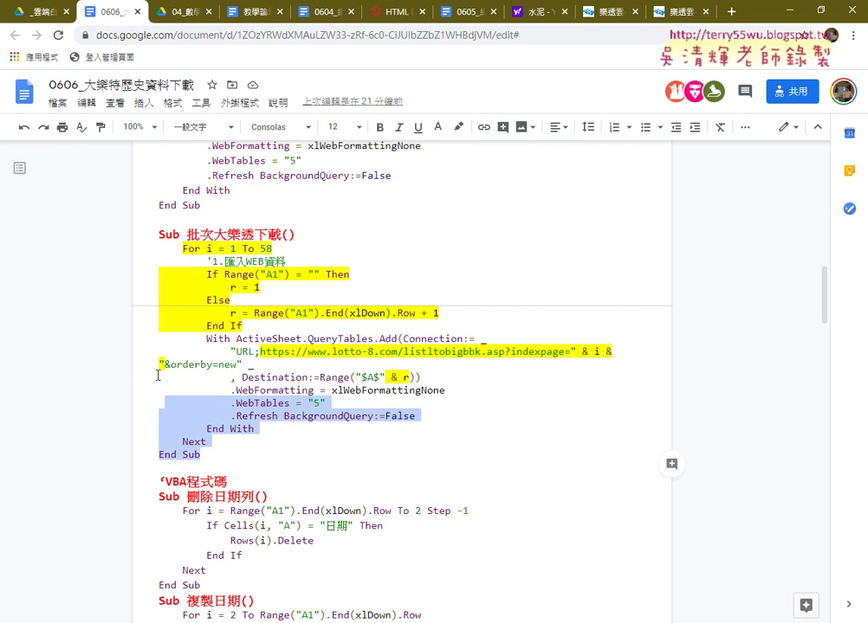
pyautogui.moveTo(208, 456); pyautogui.dragTo(130, 235)
pyautogui.click(213, 287)
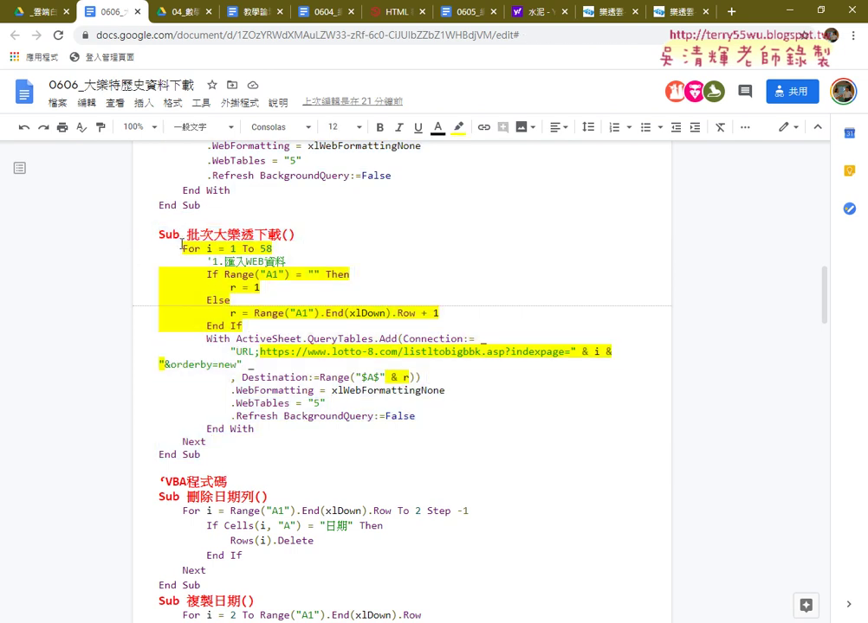
pyautogui.moveTo(182, 250); pyautogui.dragTo(286, 249)
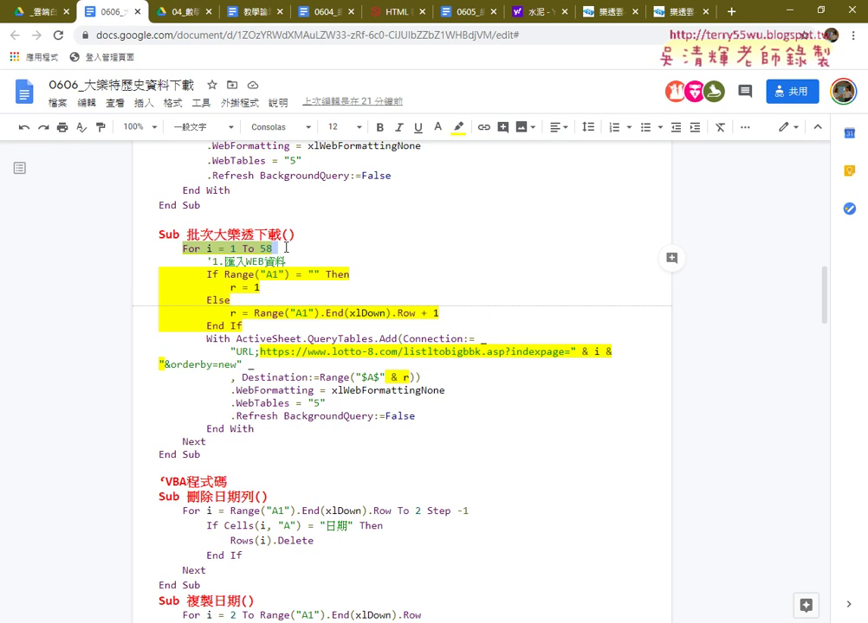
pyautogui.click(217, 249)
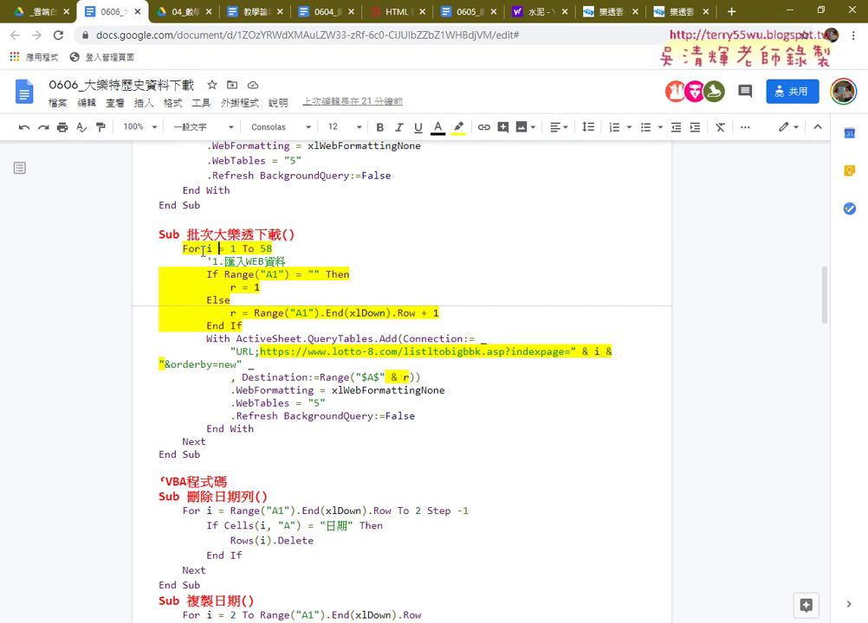
# Step: Change the loop's upper limit from 58 to 60
pyautogui.doubleClick(269, 249)
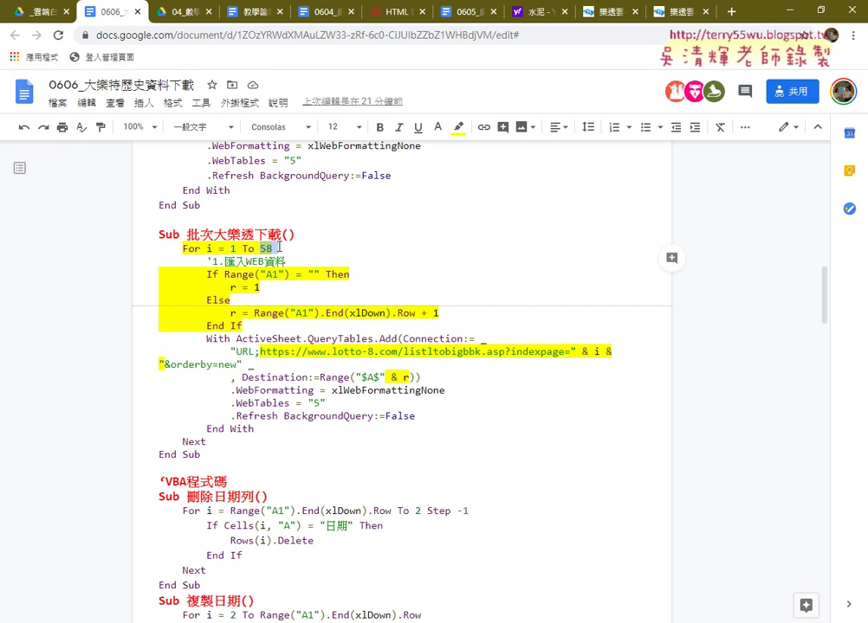
pyautogui.press('Left')
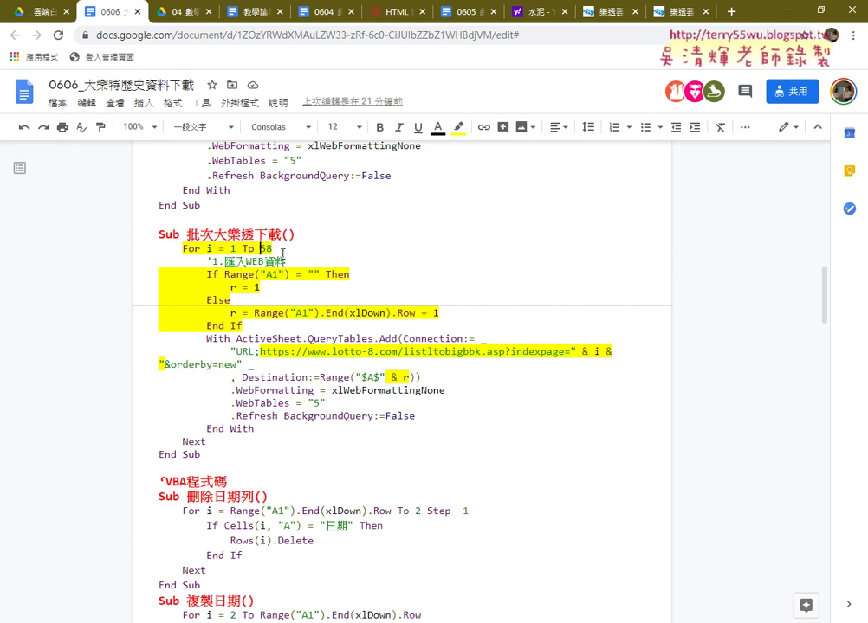
pyautogui.press('Delete')
pyautogui.press('Delete')
pyautogui.write('60')
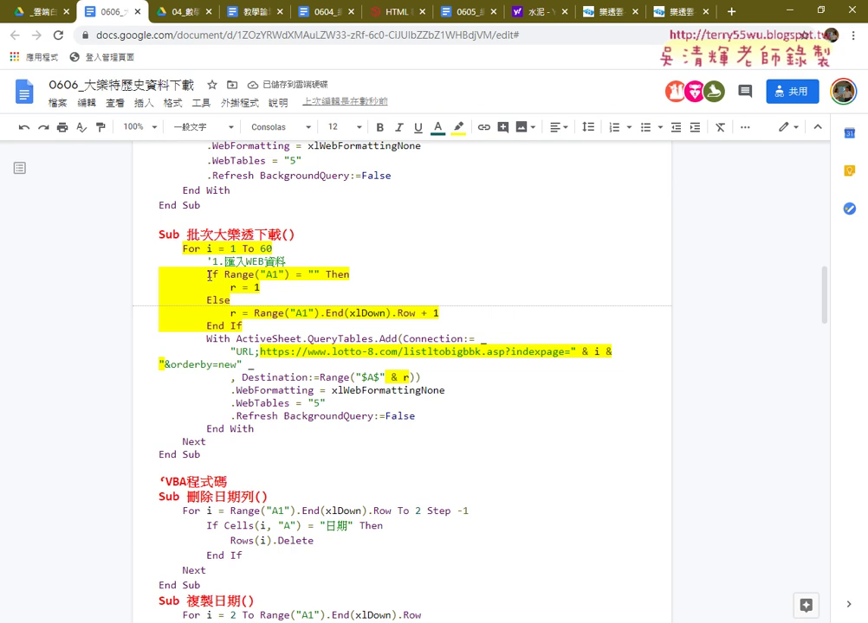
# Step: Mark the A1-empty check, r = 1, next-empty-row calculation and the URL's page-number part
pyautogui.moveTo(209, 276); pyautogui.dragTo(350, 275)
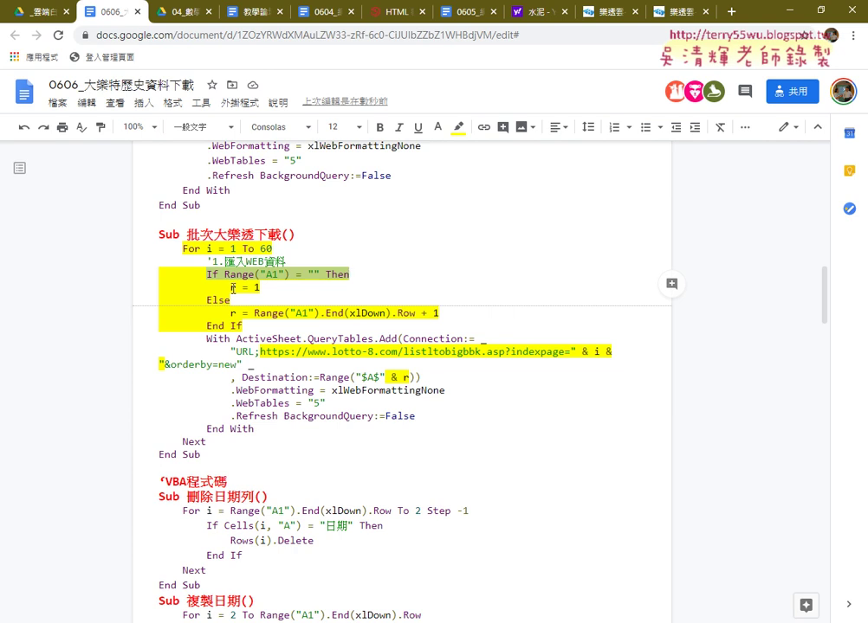
pyautogui.moveTo(230, 287); pyautogui.dragTo(259, 292)
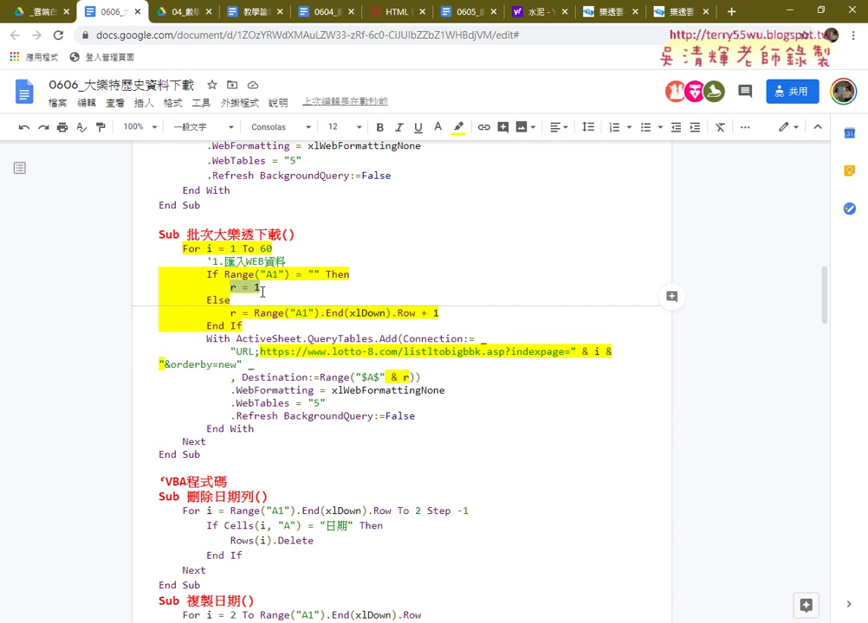
pyautogui.moveTo(254, 314); pyautogui.dragTo(437, 313)
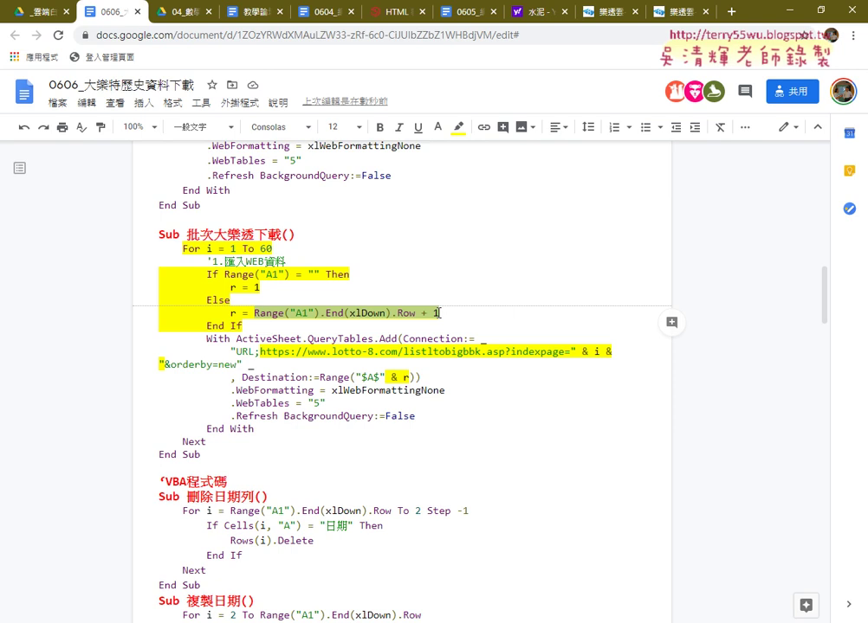
pyautogui.hotkey('ctrl', 'z')
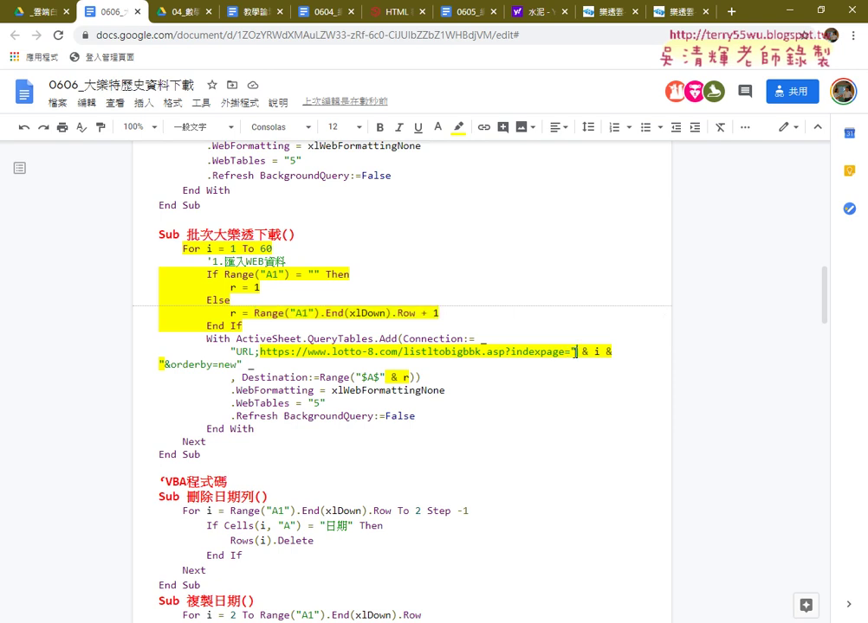
pyautogui.moveTo(568, 350); pyautogui.dragTo(615, 350)
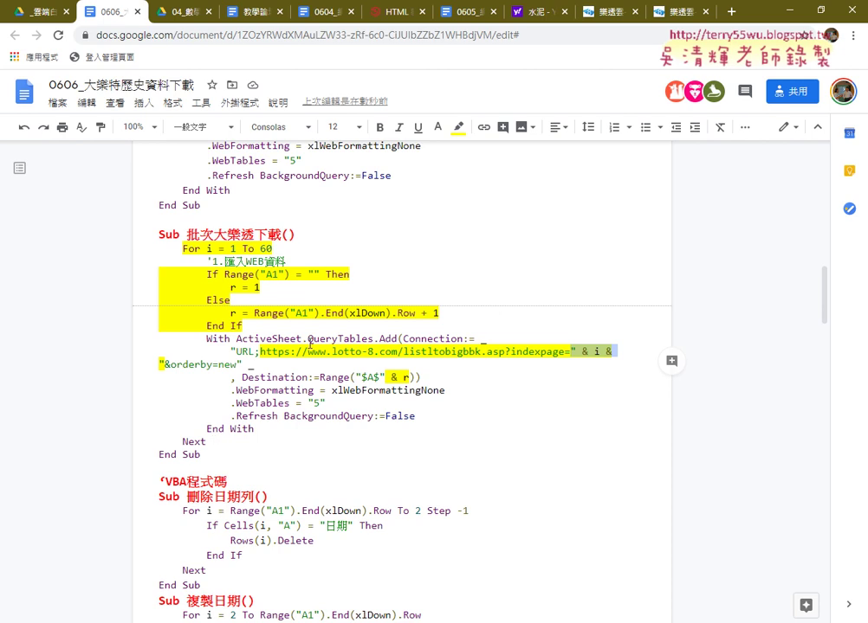
# Step: Point out the 刪除日期列 and 複製日期 macro names further down the notes
pyautogui.scroll(-1, 310, 344)
pyautogui.scroll(-1, 310, 344)
pyautogui.scroll(-2, 308, 342)
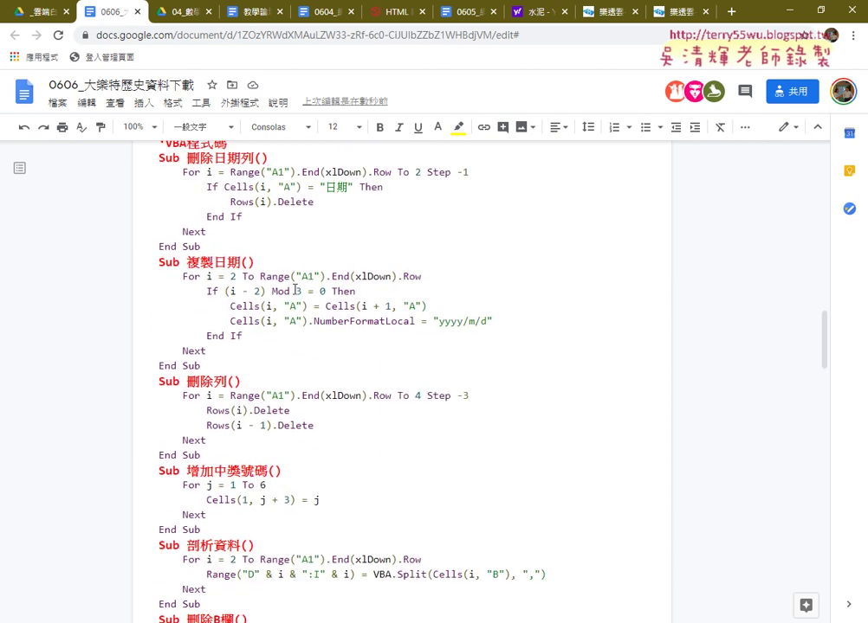
pyautogui.moveTo(187, 158); pyautogui.dragTo(258, 158)
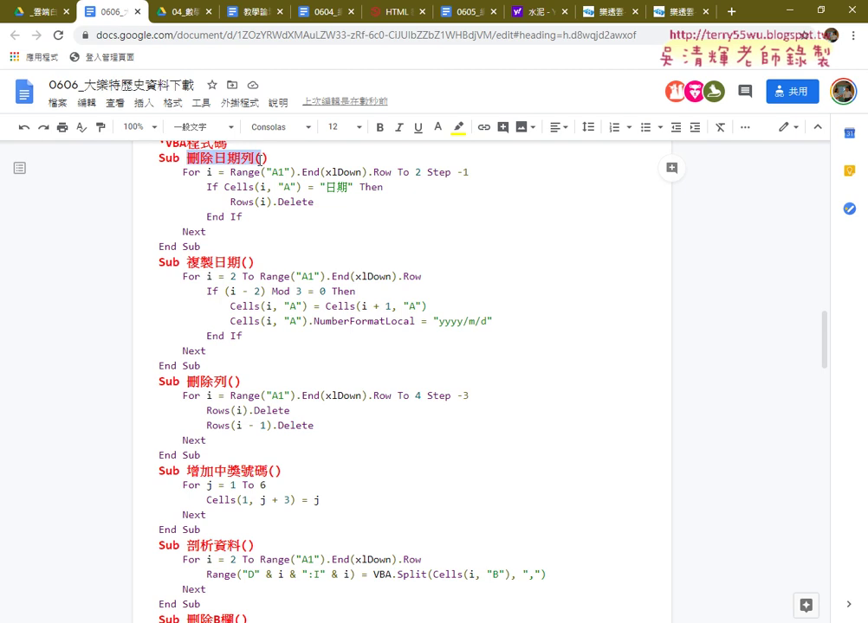
pyautogui.moveTo(187, 261); pyautogui.dragTo(242, 261)
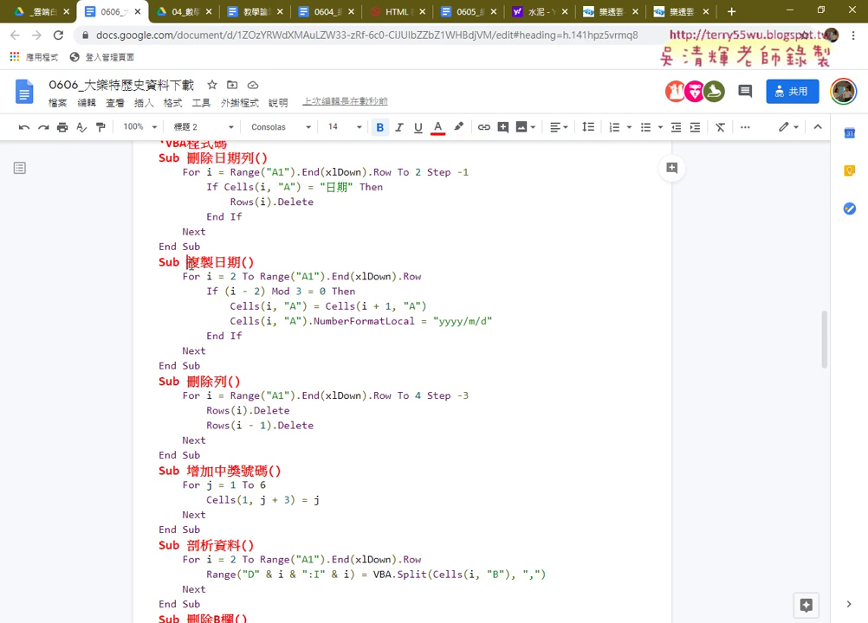
pyautogui.scroll(-1, 219, 291)
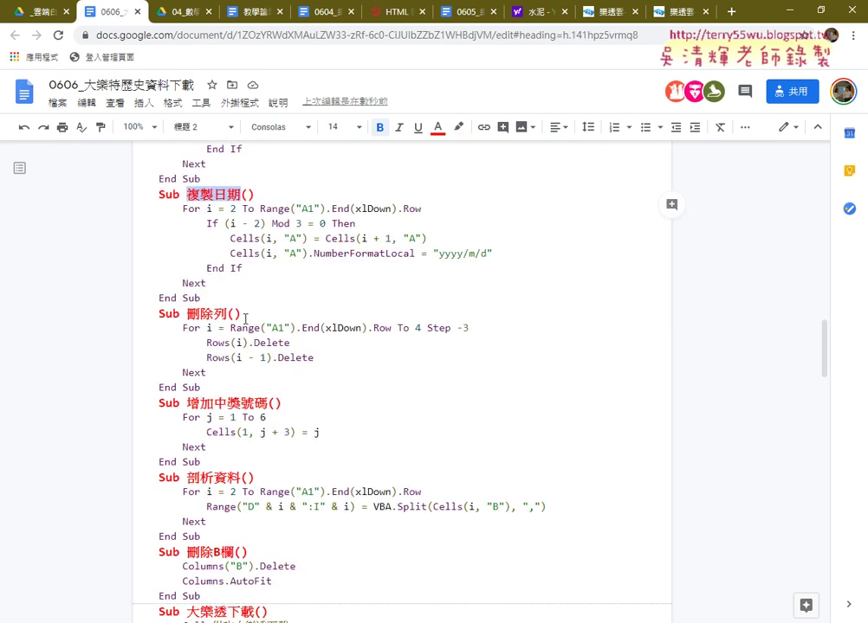
pyautogui.scroll(-3, 230, 319)
pyautogui.scroll(-1, 250, 326)
# Step: Select the macro code in the notes and paste it into the empty Module1
pyautogui.moveTo(465, 459); pyautogui.dragTo(134, 80)
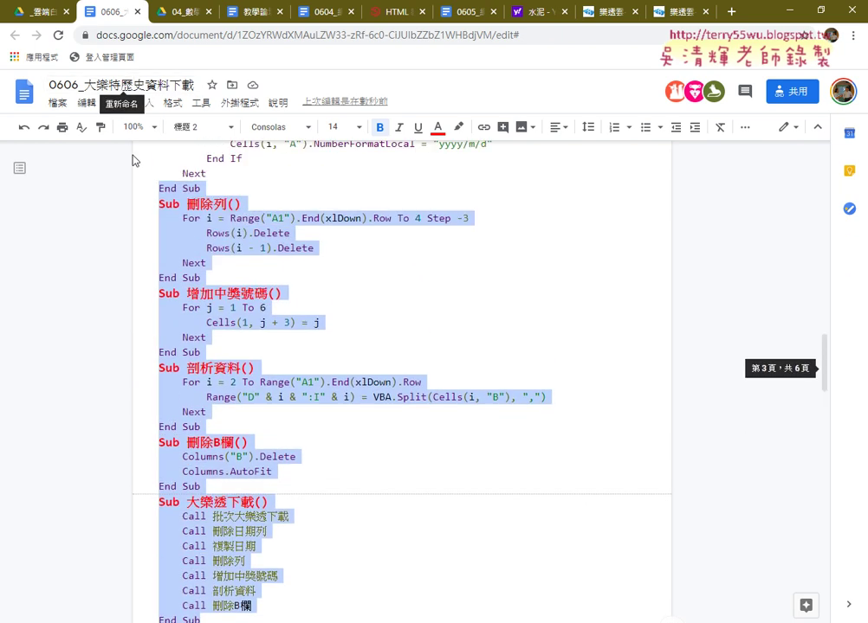
pyautogui.moveTo(135, 81)
pyautogui.mouseDown()
pyautogui.moveTo(146, 239)
pyautogui.moveTo(147, 209)
pyautogui.mouseUp()
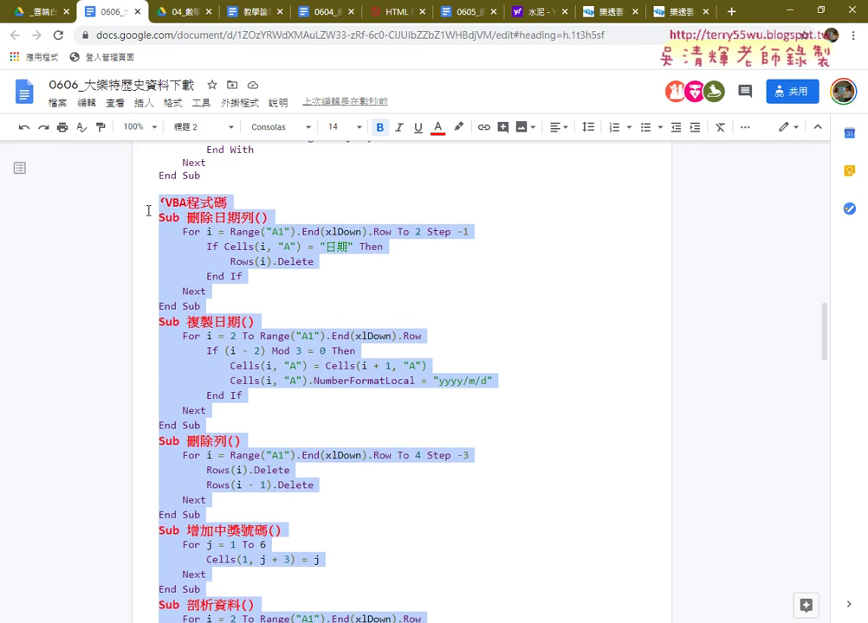
pyautogui.scroll(-2, 149, 210)
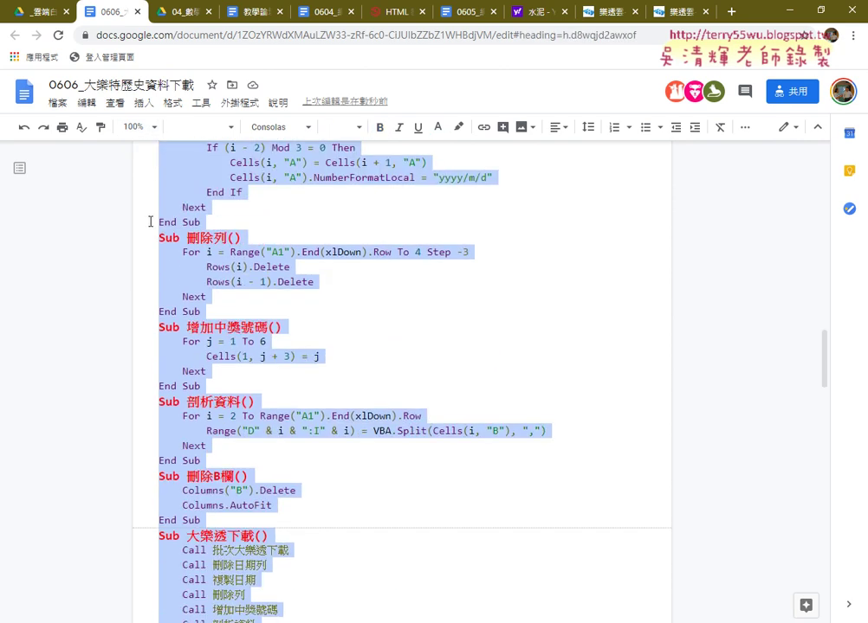
pyautogui.scroll(-2, 217, 290)
pyautogui.scroll(-1, 216, 290)
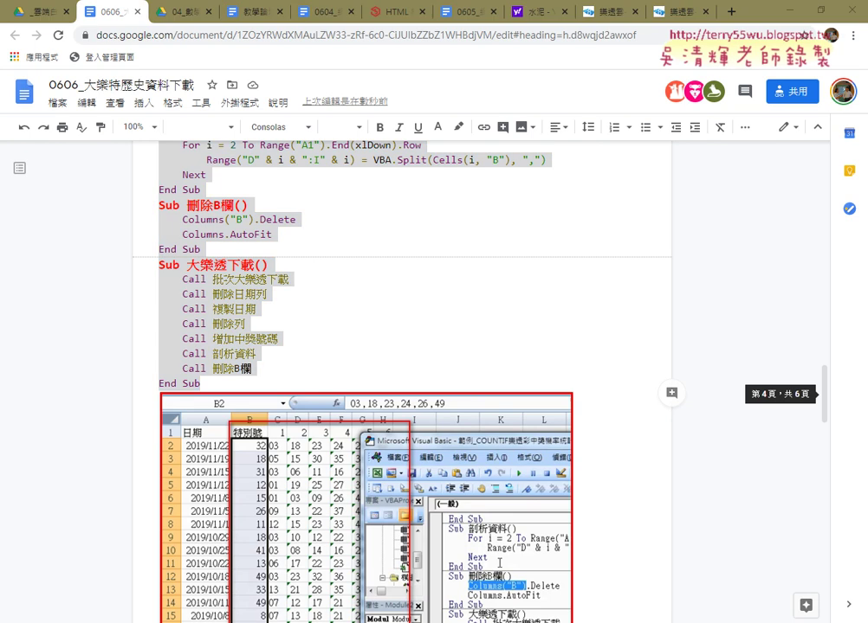
pyautogui.click(398, 571)
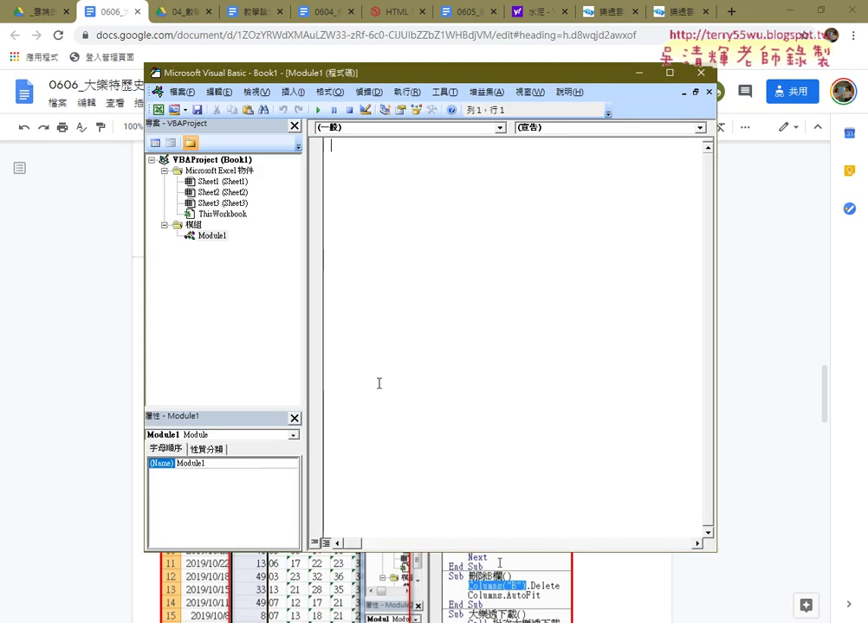
pyautogui.hotkey('ctrl', 'v')
pyautogui.scroll(5, 378, 383)
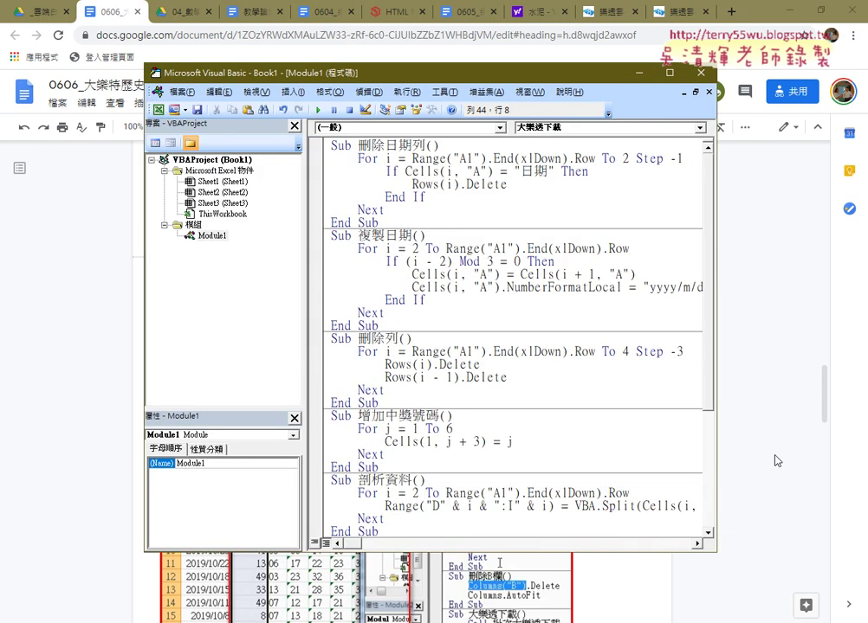
# Step: Select the 批次大樂透下載 macro at the top of the Google Docs code
pyautogui.click(777, 420)
pyautogui.scroll(2, 777, 420)
pyautogui.scroll(4, 777, 420)
pyautogui.scroll(4, 776, 420)
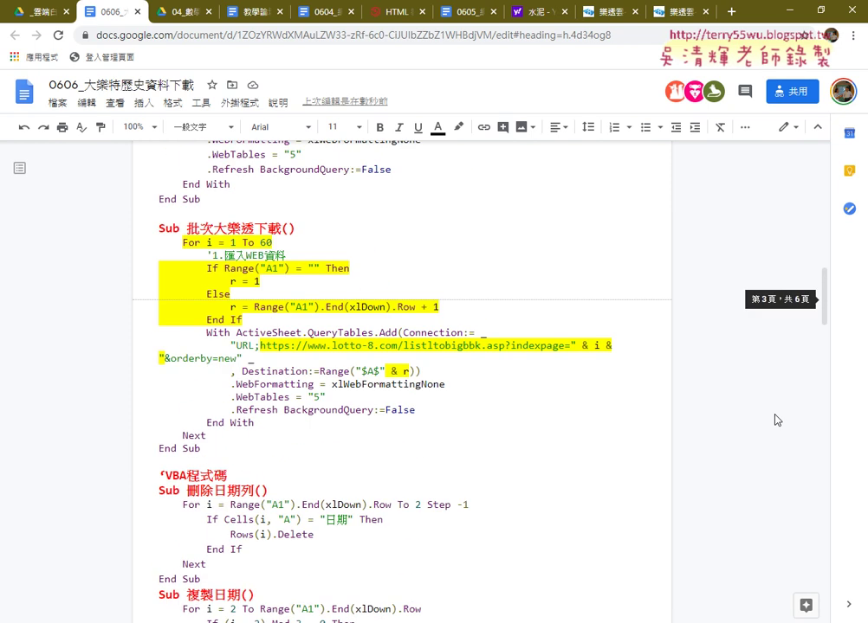
pyautogui.scroll(1, 776, 420)
pyautogui.moveTo(156, 275); pyautogui.dragTo(259, 501)
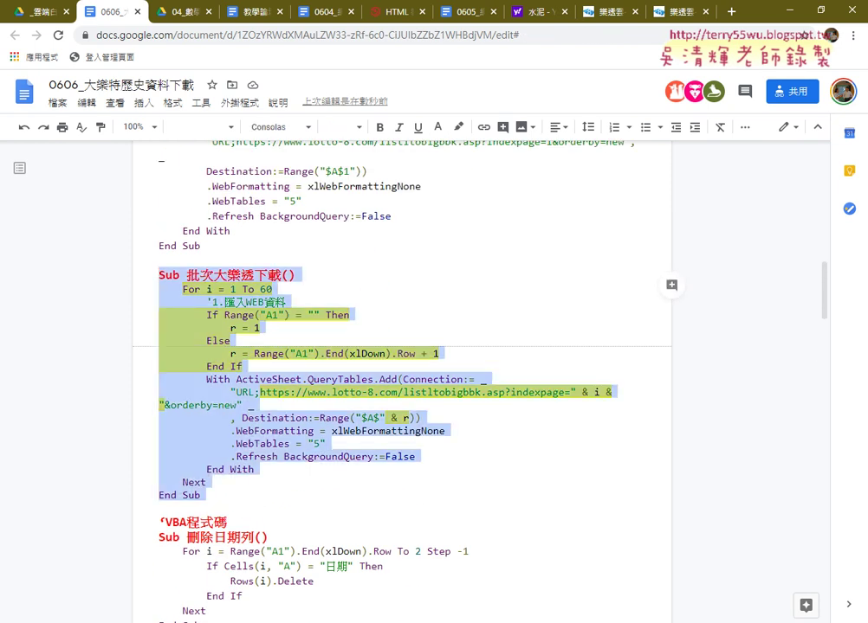
# Step: Place the insertion point before the first macro in Module1 and scroll through the code
pyautogui.click(345, 567)
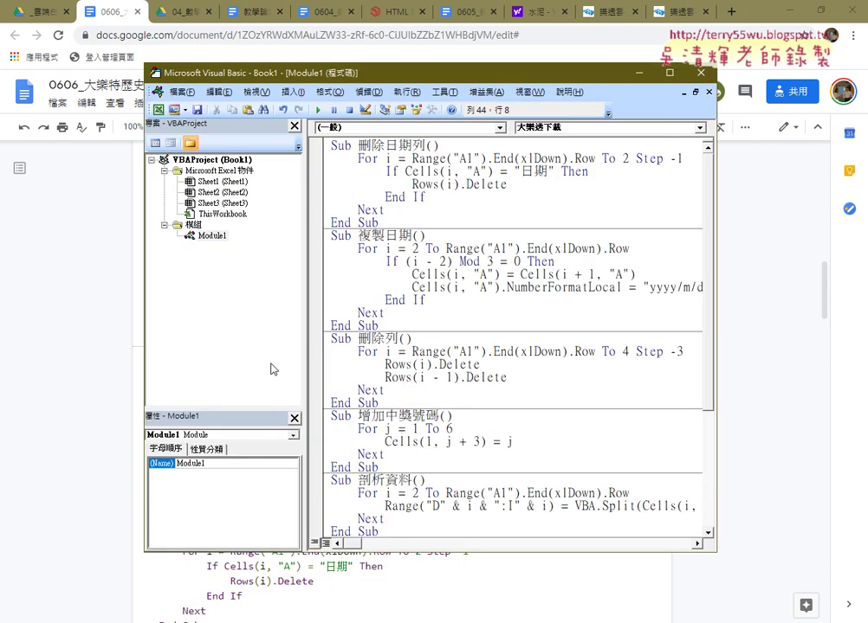
pyautogui.click(334, 149)
pyautogui.scroll(6, 380, 169)
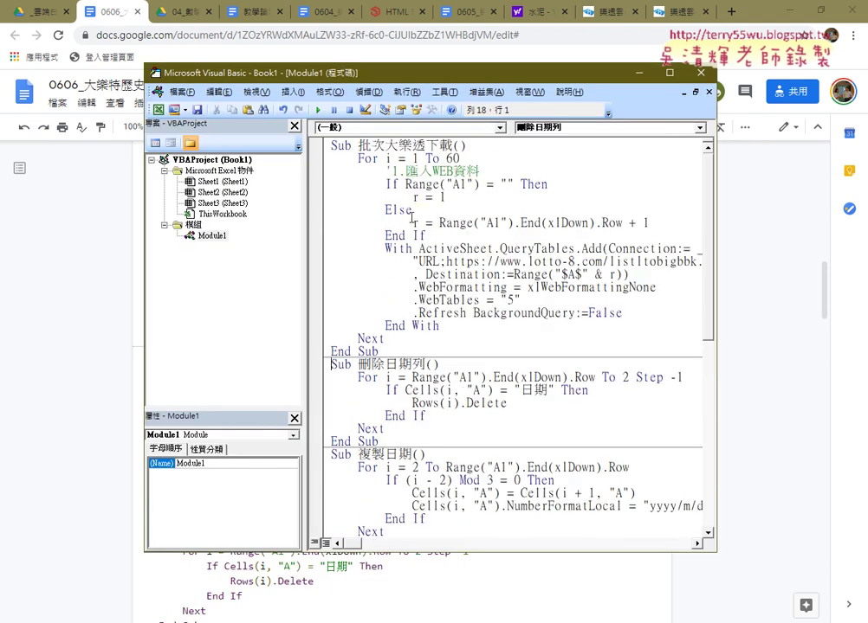
pyautogui.scroll(-3, 412, 217)
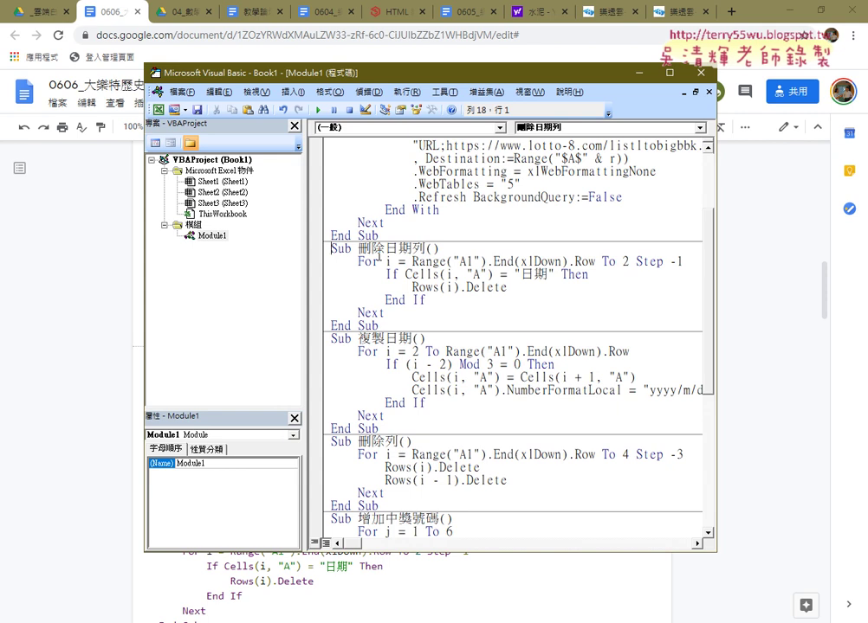
pyautogui.scroll(-2, 378, 257)
pyautogui.scroll(-1, 385, 303)
pyautogui.scroll(-2, 392, 345)
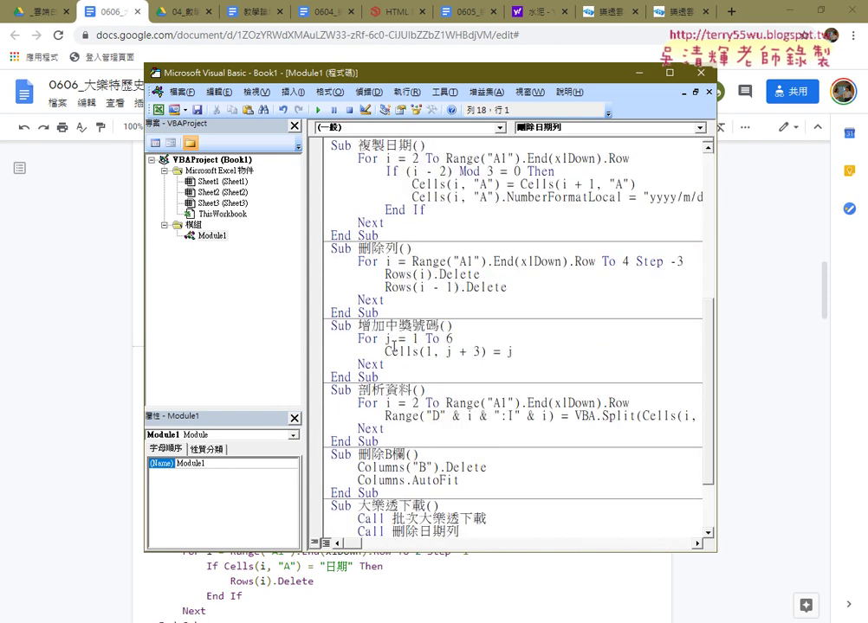
pyautogui.scroll(-2, 396, 334)
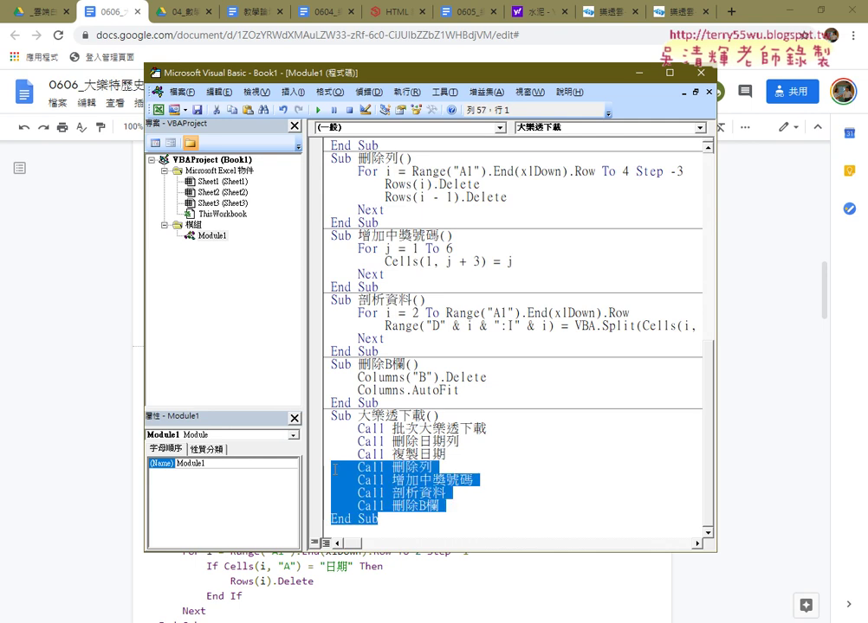
pyautogui.moveTo(381, 519); pyautogui.dragTo(324, 418)
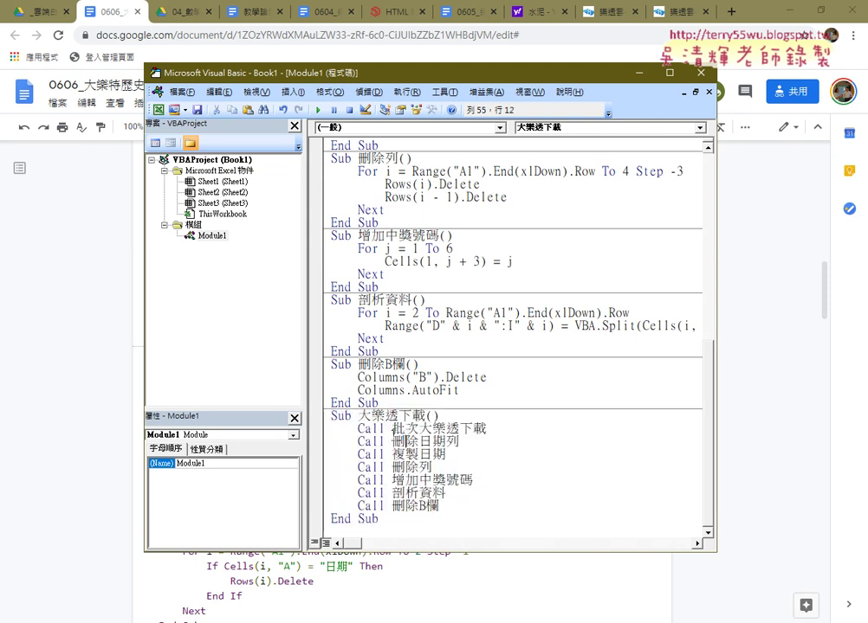
pyautogui.moveTo(383, 429); pyautogui.dragTo(357, 428)
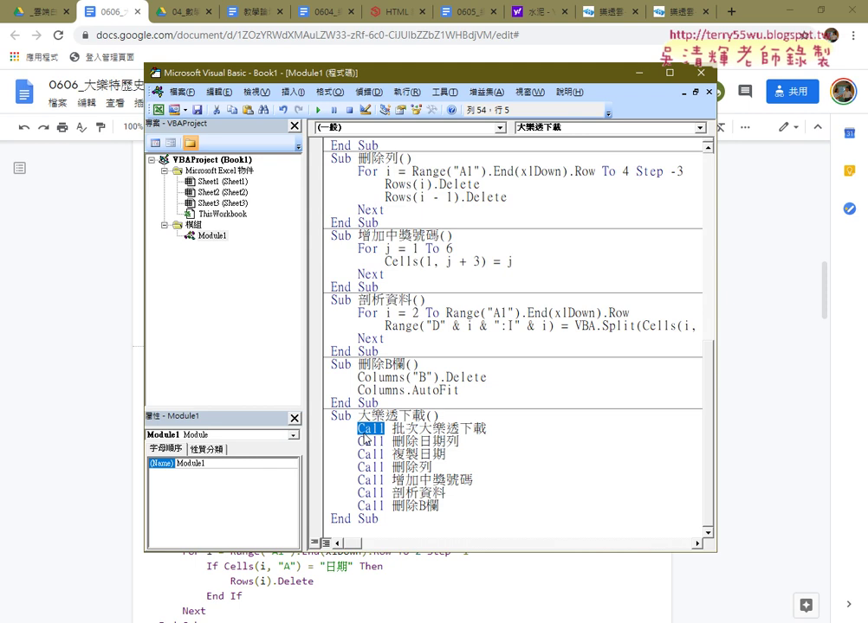
pyautogui.moveTo(391, 428); pyautogui.dragTo(486, 426)
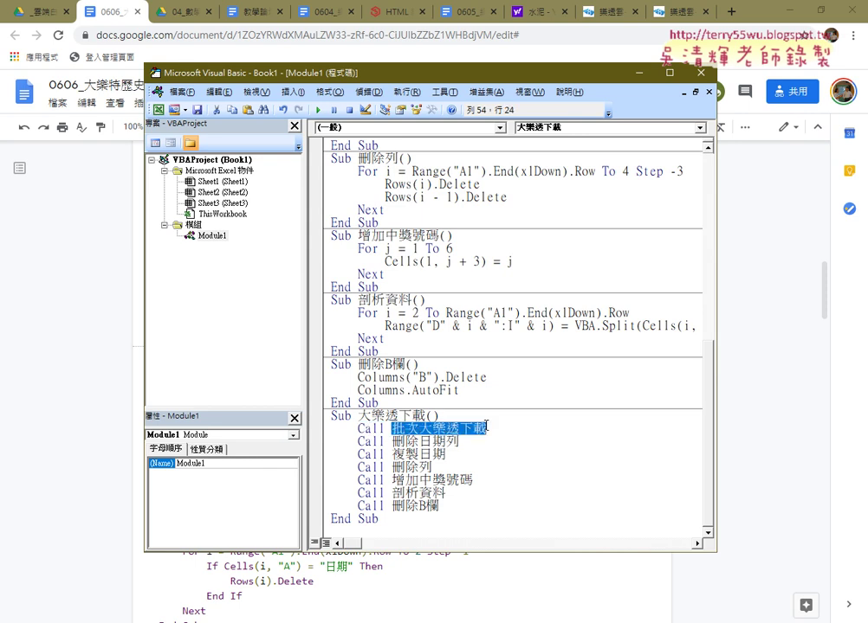
pyautogui.scroll(1, 606, 409)
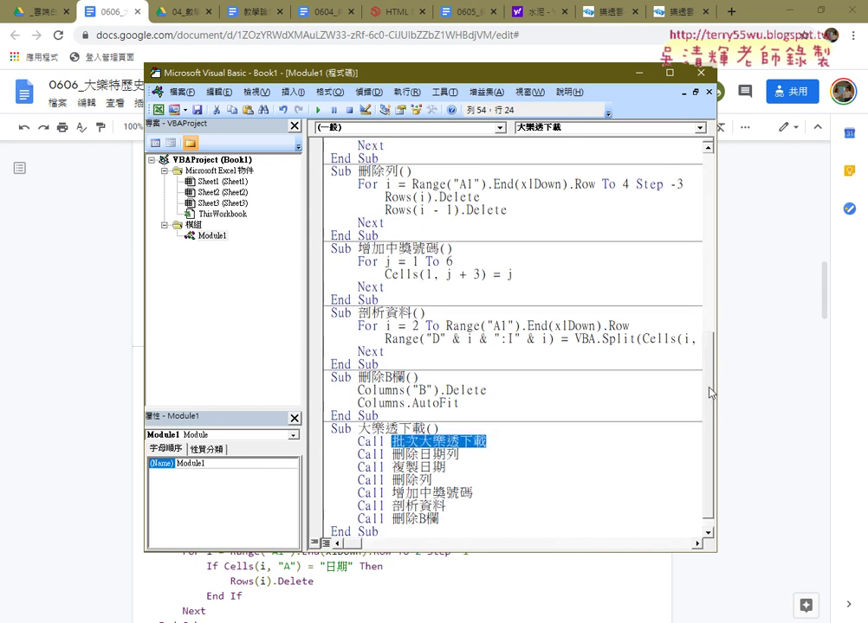
pyautogui.scroll(10, 681, 178)
pyautogui.click(387, 145)
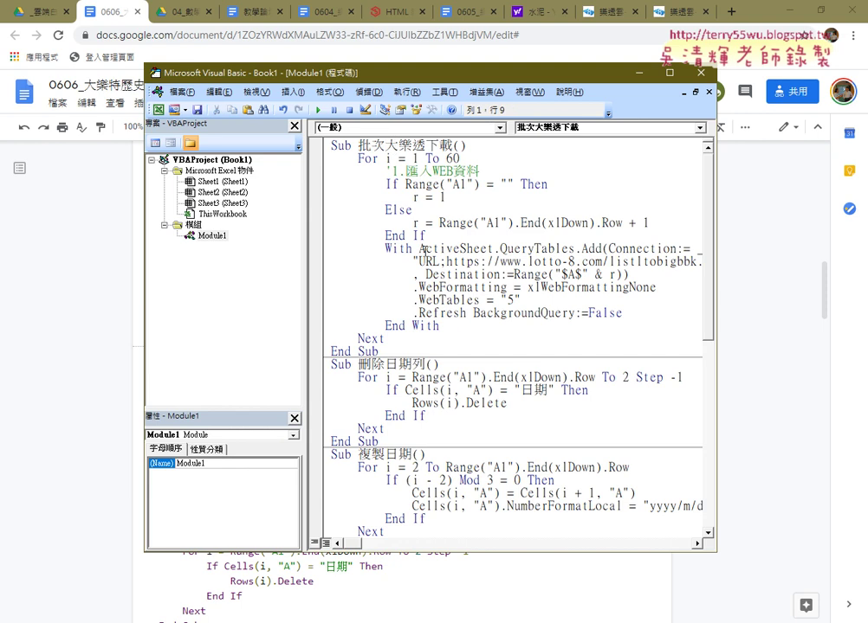
pyautogui.scroll(-7, 431, 256)
pyautogui.scroll(-3, 430, 256)
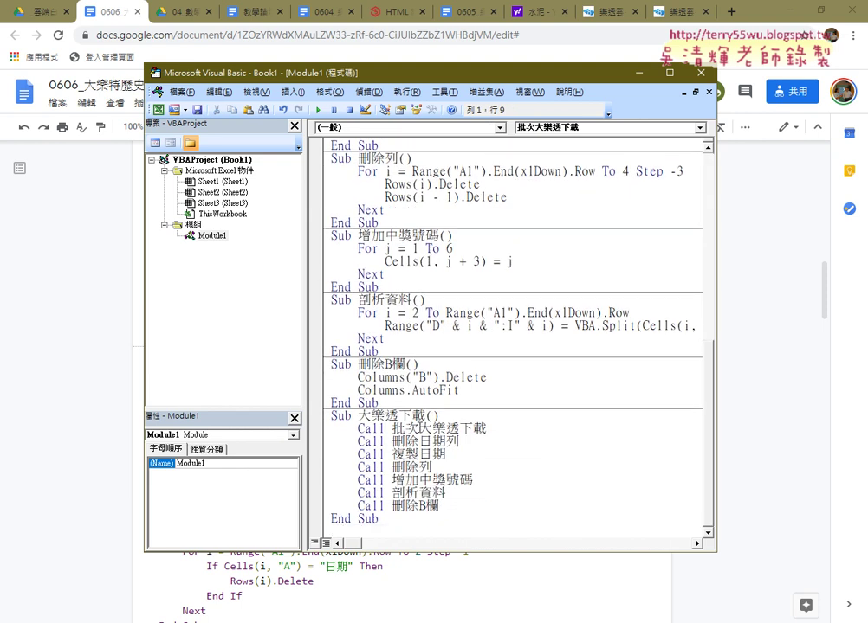
pyautogui.click(383, 441)
pyautogui.moveTo(392, 441); pyautogui.dragTo(445, 441)
pyautogui.click(405, 454)
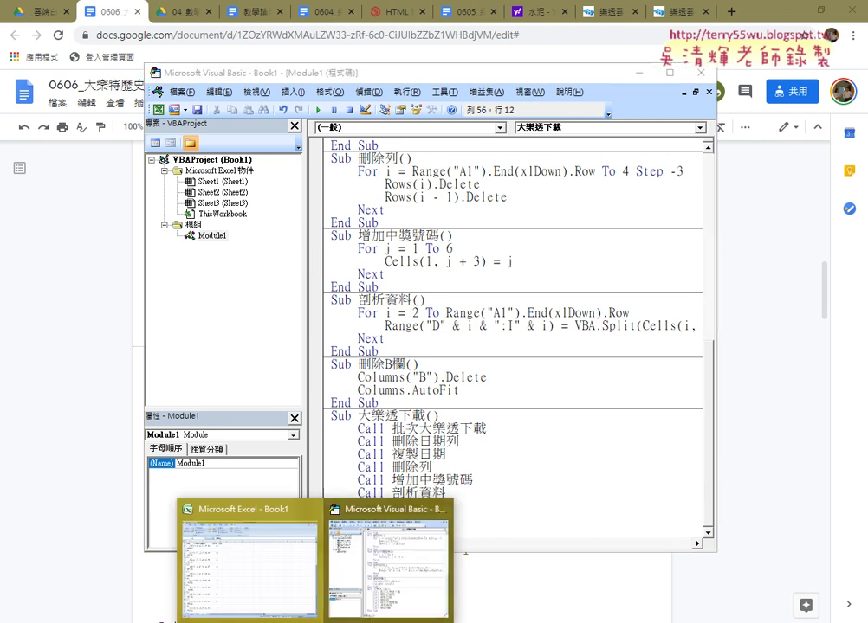
# Step: Add a blank worksheet, then run the 大樂透下載 macro from the Visual Basic editor
pyautogui.click(294, 569)
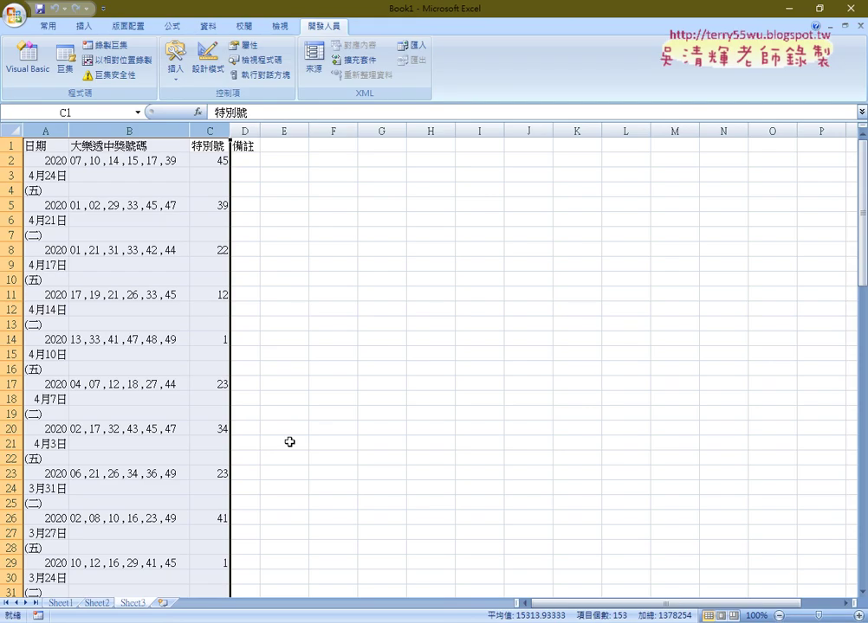
pyautogui.click(162, 603)
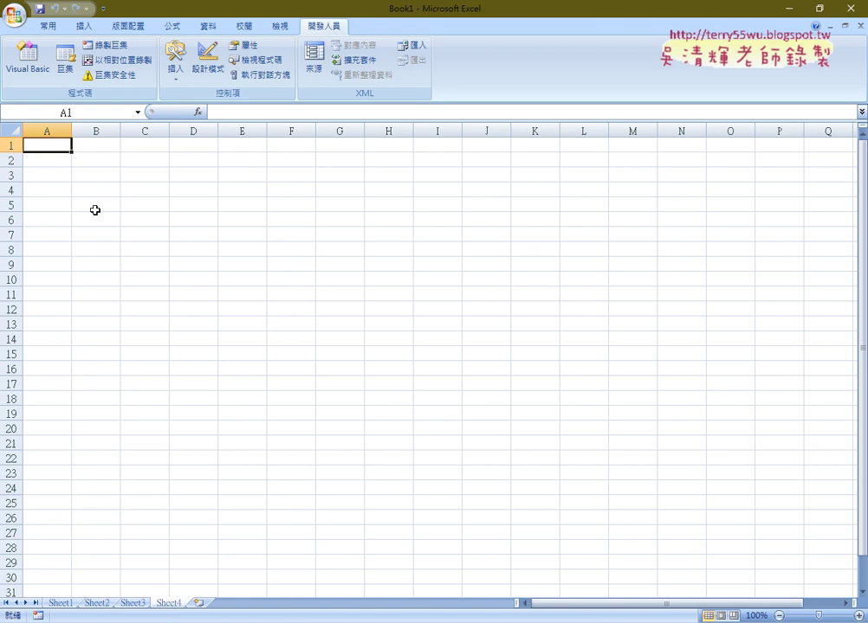
pyautogui.click(35, 62)
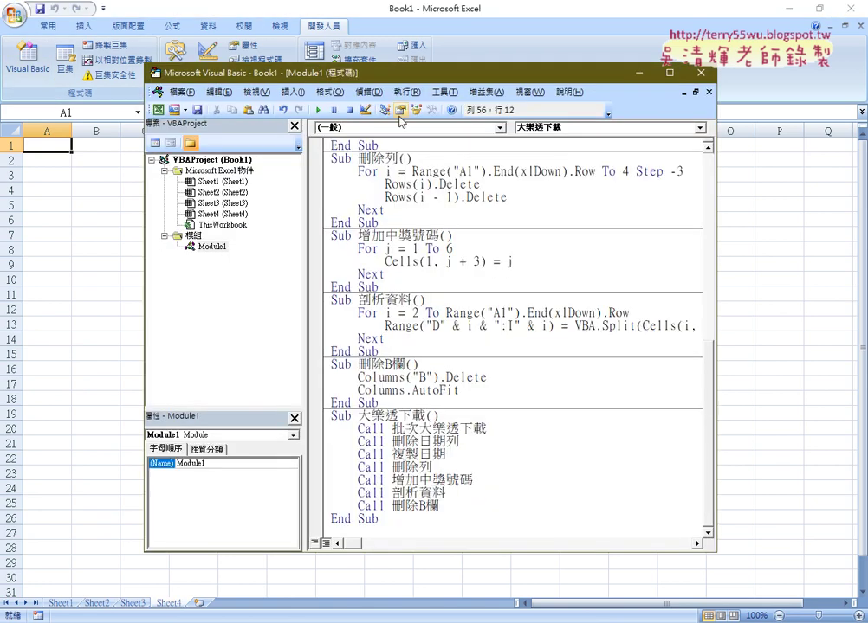
pyautogui.moveTo(416, 74); pyautogui.dragTo(525, 75)
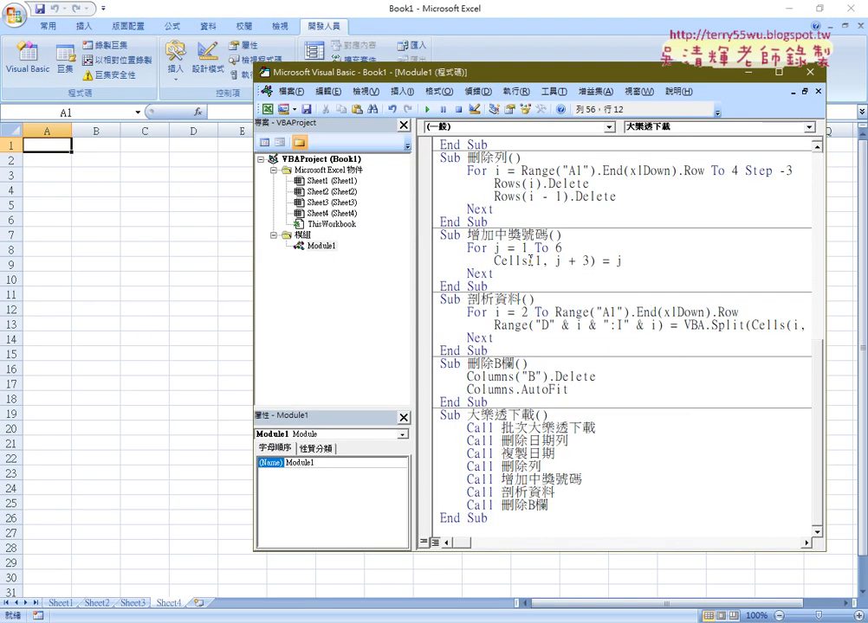
pyautogui.moveTo(488, 519)
pyautogui.mouseDown()
pyautogui.moveTo(457, 494)
pyautogui.moveTo(500, 422)
pyautogui.mouseUp()
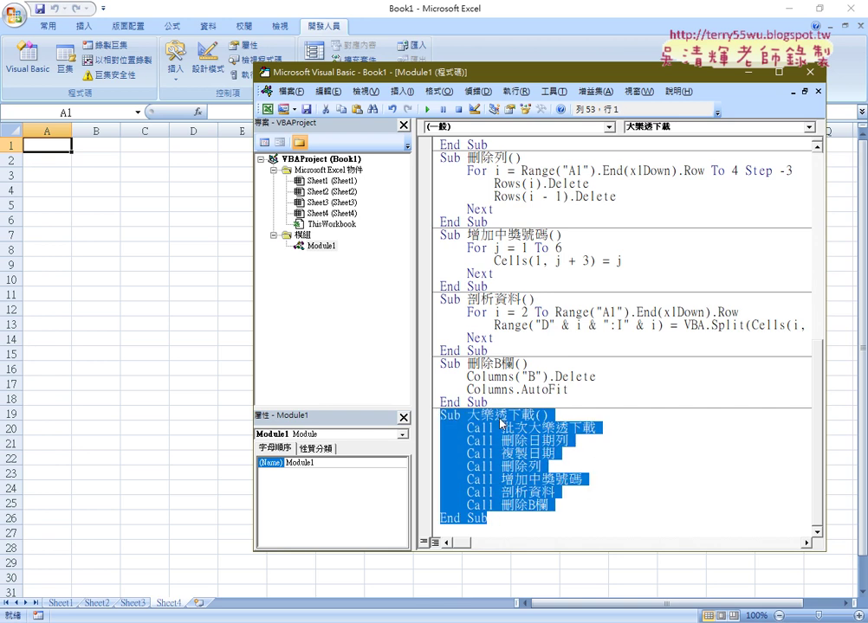
pyautogui.click(499, 454)
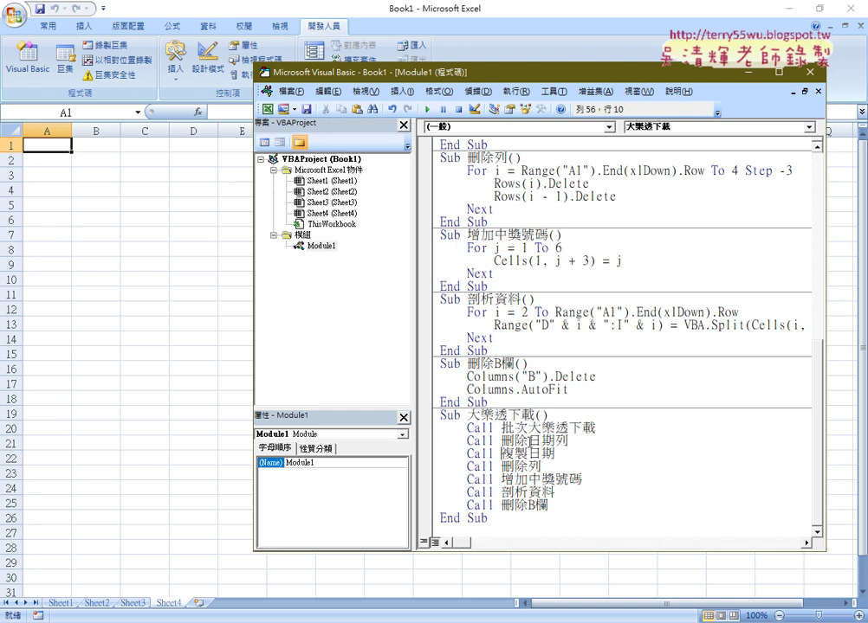
pyautogui.click(429, 113)
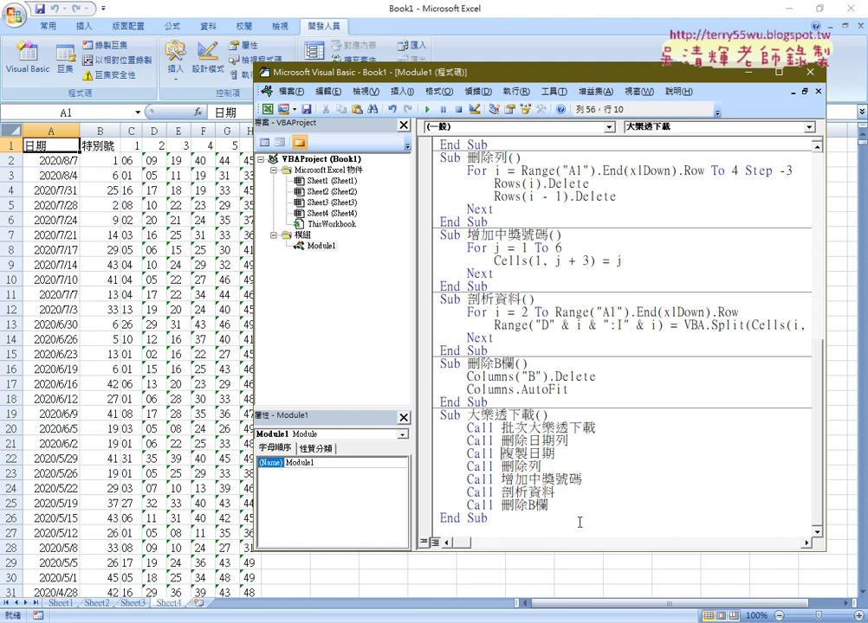
# Step: After the import finishes, scroll the code to the top, resize the editor, and show Sheet4
pyautogui.scroll(2, 579, 523)
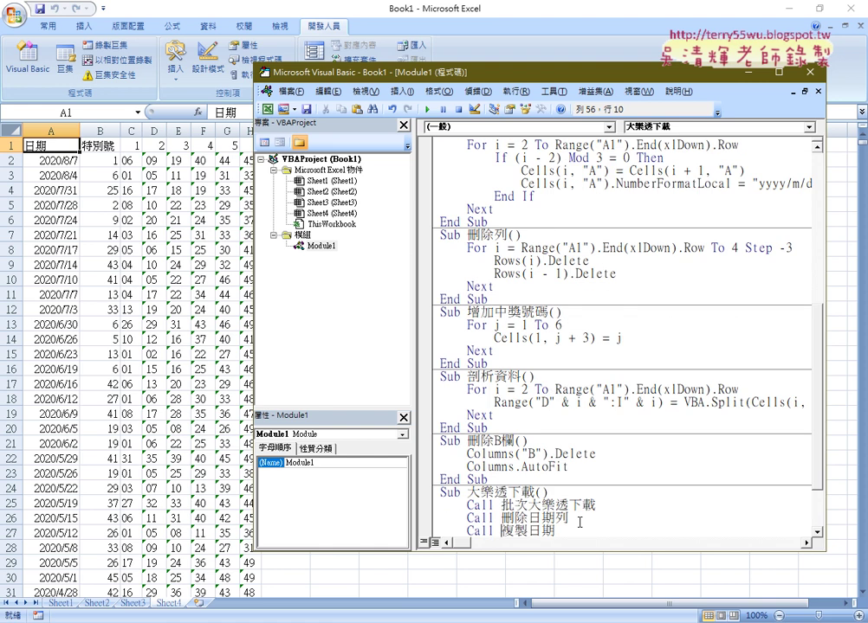
pyautogui.scroll(8, 579, 522)
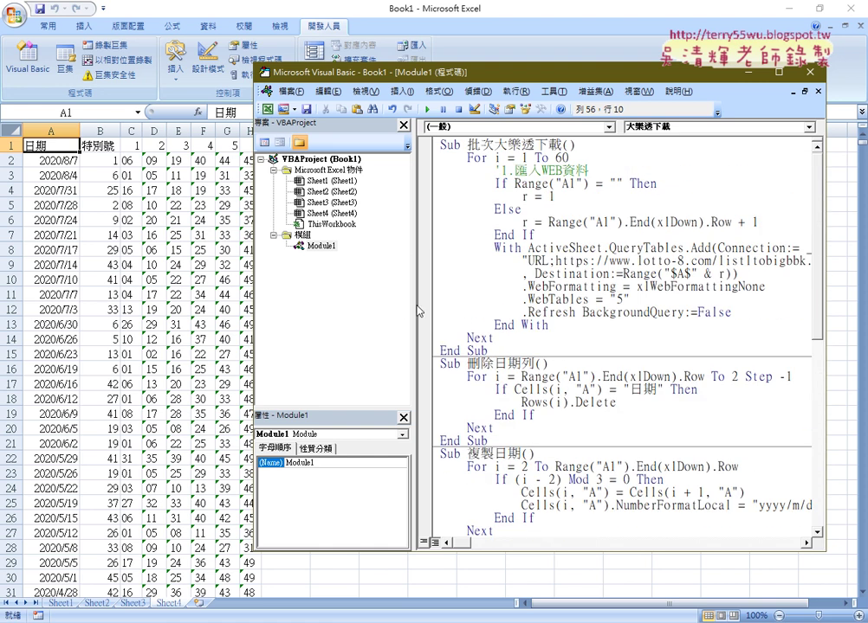
pyautogui.moveTo(416, 310); pyautogui.dragTo(359, 305)
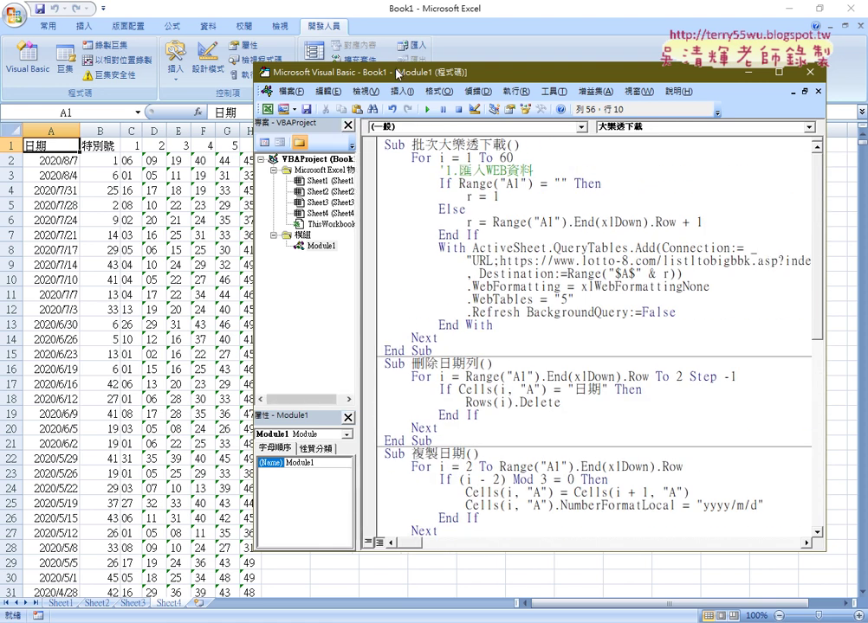
pyautogui.moveTo(396, 73); pyautogui.dragTo(201, 83)
pyautogui.click(206, 28)
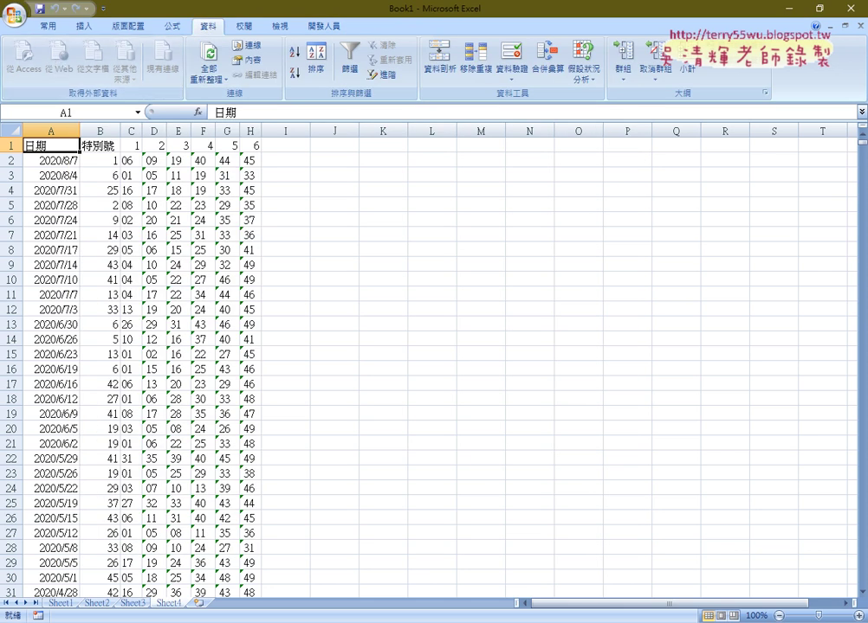
# Step: Bring back the Visual Basic editor and widen it to show full code lines
pyautogui.click(390, 563)
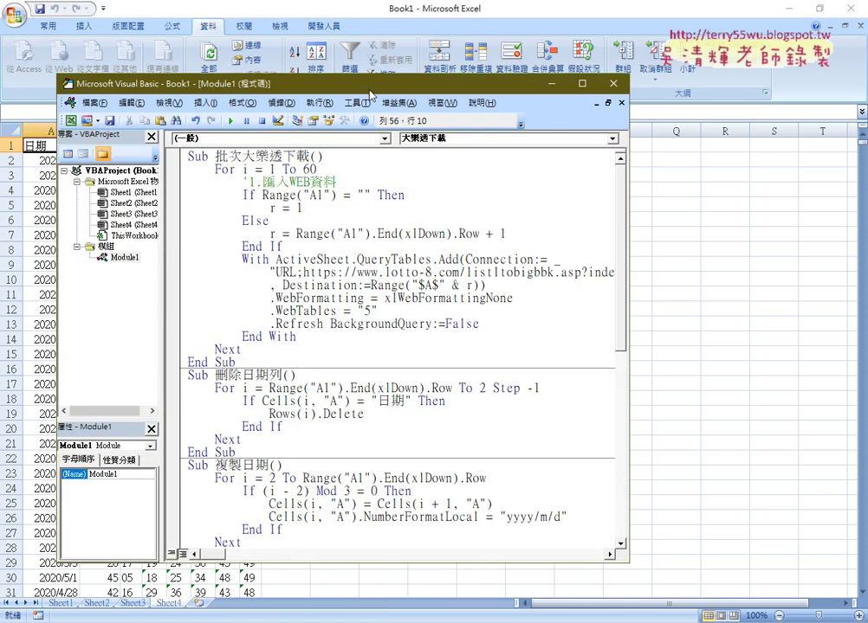
pyautogui.moveTo(371, 86); pyautogui.dragTo(373, 86)
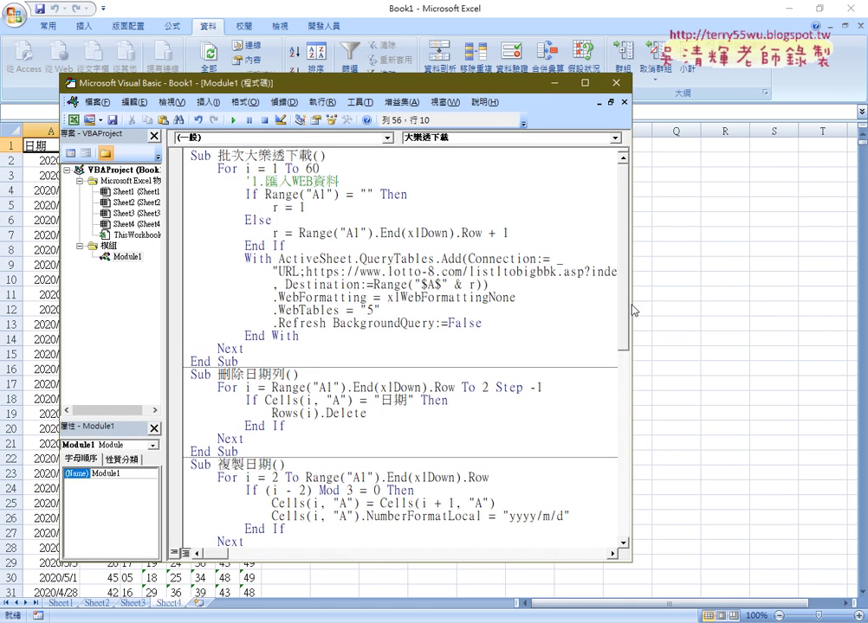
pyautogui.moveTo(633, 309); pyautogui.dragTo(826, 310)
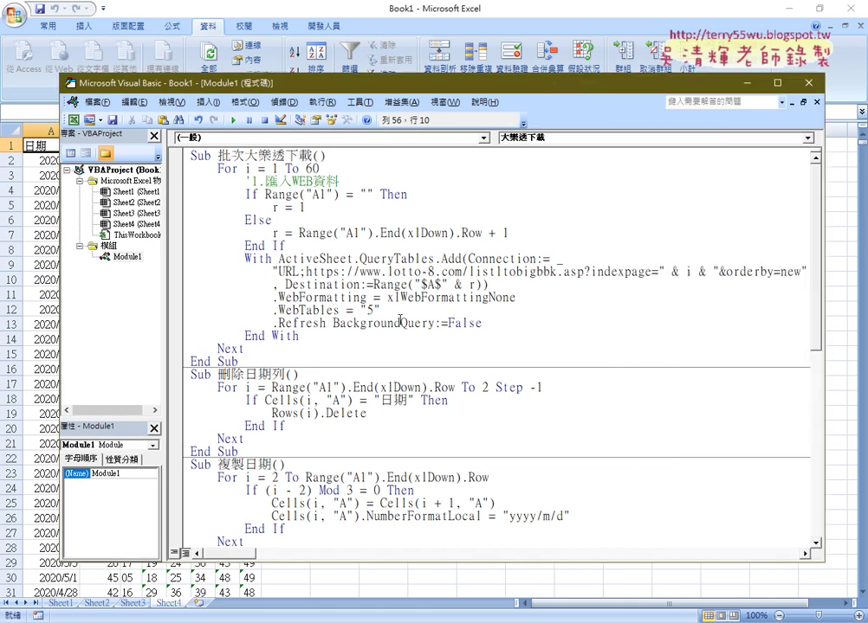
# Step: Annotate WebTables "5", ActiveSheet, QueryTables and Excel's From Web import, then clear the marks
pyautogui.moveTo(381, 310); pyautogui.dragTo(306, 308)
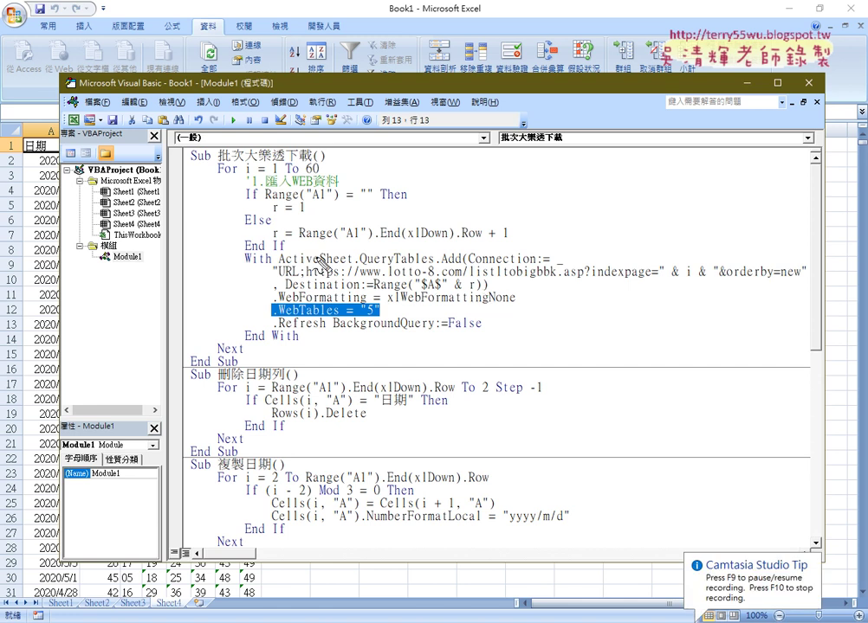
pyautogui.moveTo(308, 269); pyautogui.dragTo(328, 272)
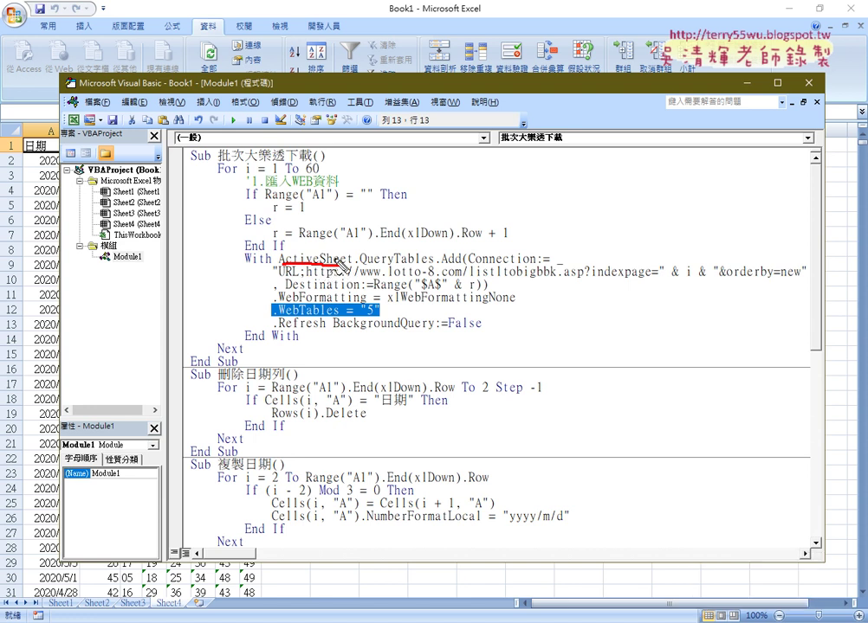
pyautogui.moveTo(368, 268); pyautogui.dragTo(435, 270)
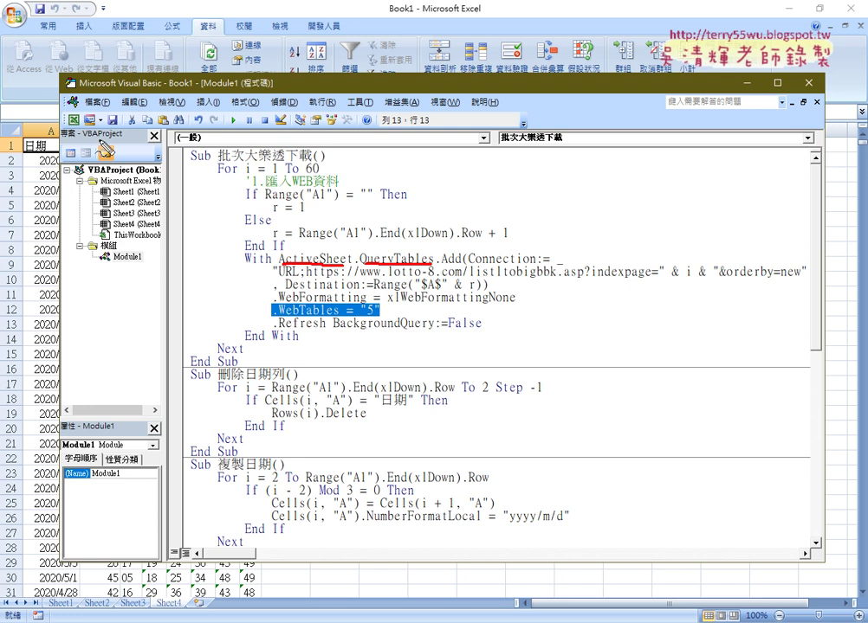
pyautogui.moveTo(62, 83); pyautogui.dragTo(76, 87)
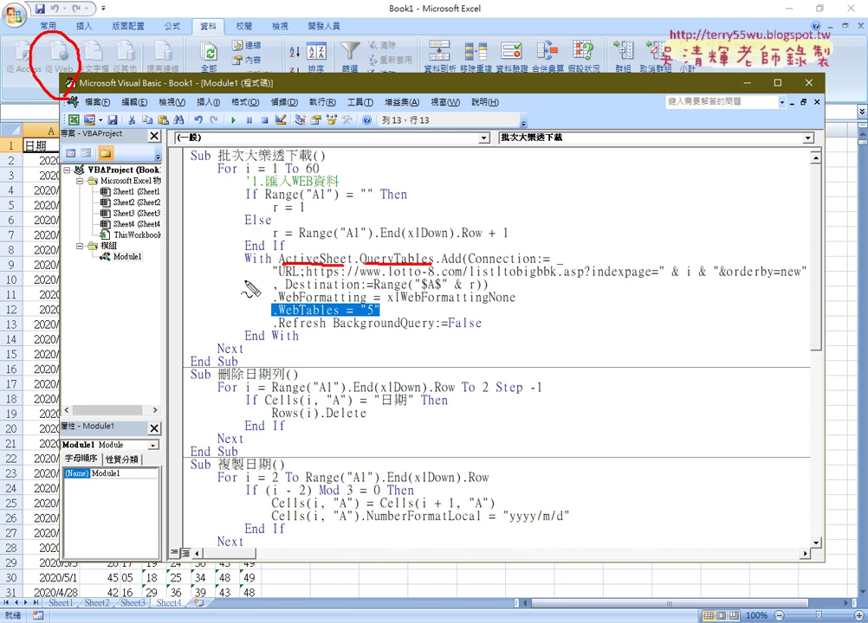
pyautogui.moveTo(362, 320)
pyautogui.mouseDown()
pyautogui.moveTo(382, 313)
pyautogui.moveTo(267, 319)
pyautogui.mouseUp()
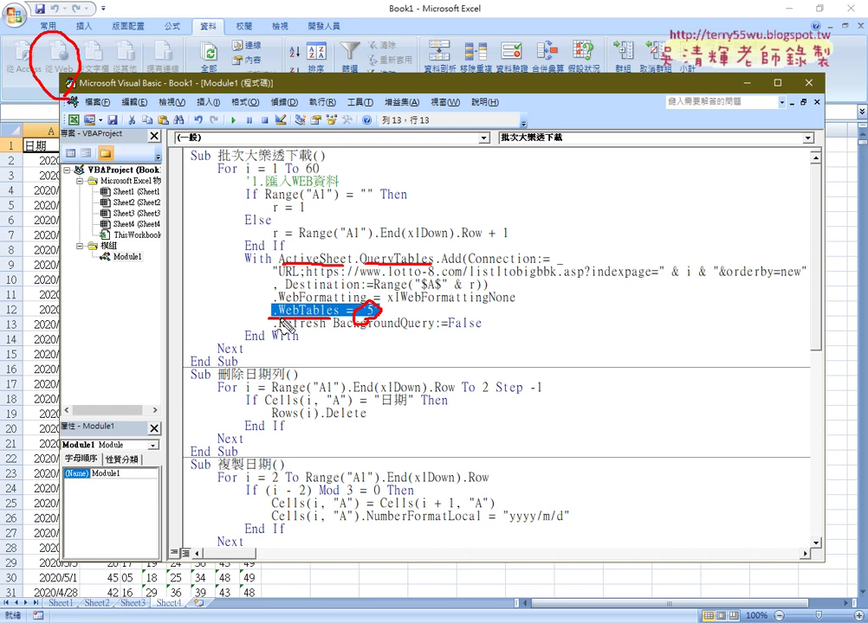
pyautogui.press('Escape')
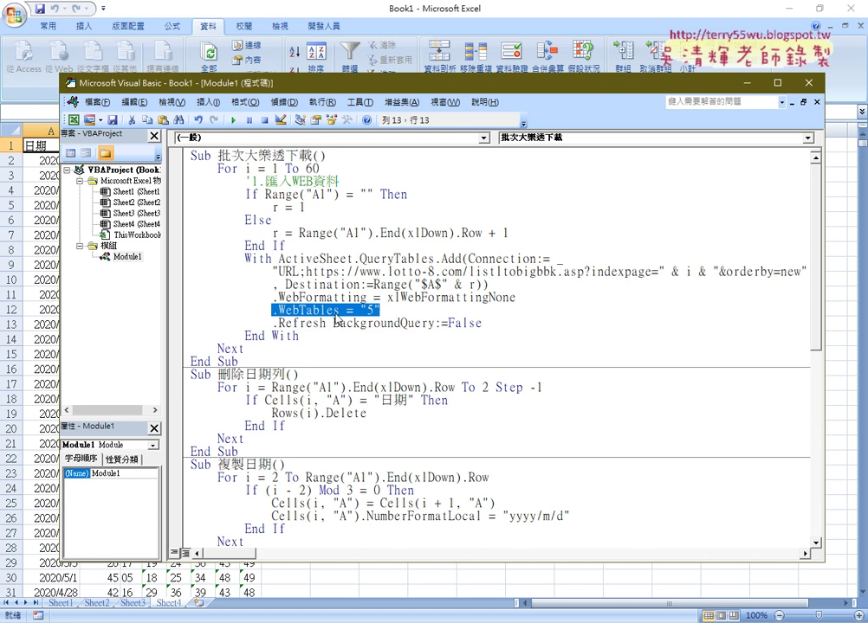
pyautogui.hotkey('alt', 'Tab')
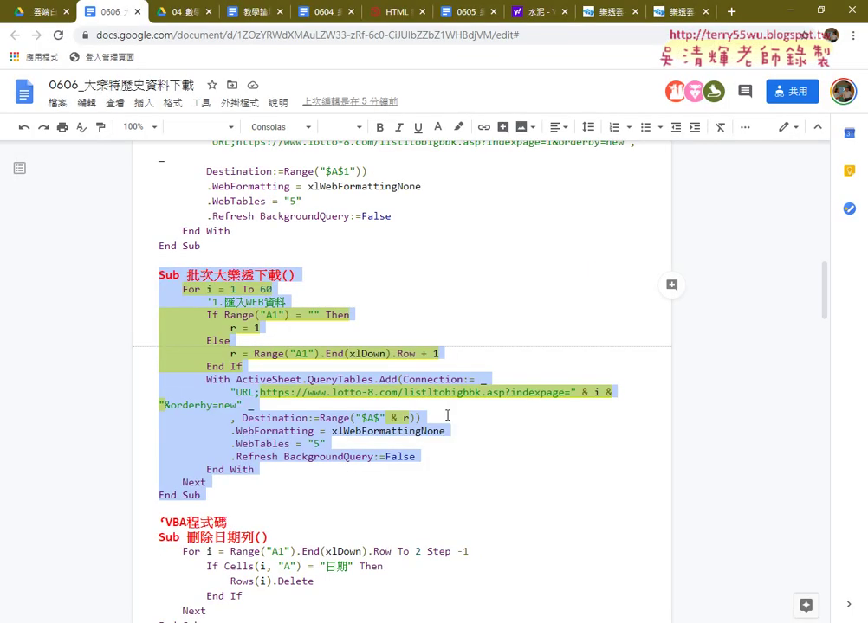
# Step: Switch to the lotto-8.com results tab and select the 日期 column header
pyautogui.hotkey('ctrl', '9')
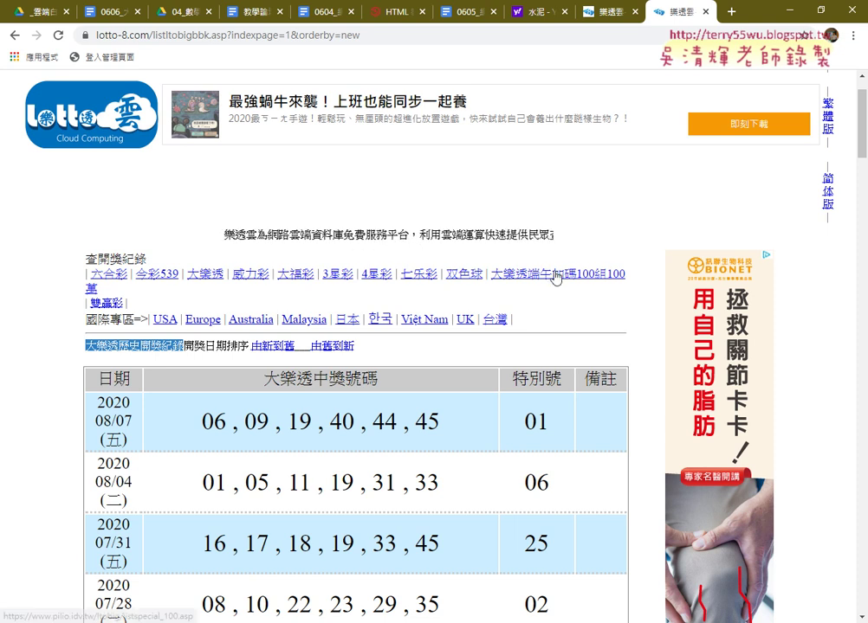
pyautogui.rightClick(538, 311)
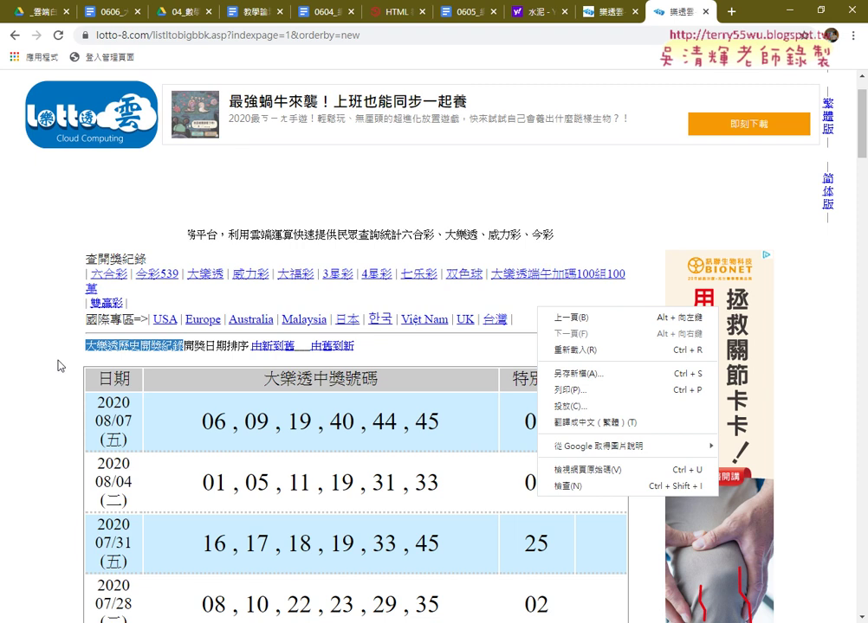
pyautogui.doubleClick(114, 379)
# Step: Inspect the 日期 header cell and scroll the Elements tree down to the header row's td cells
pyautogui.rightClick(116, 379)
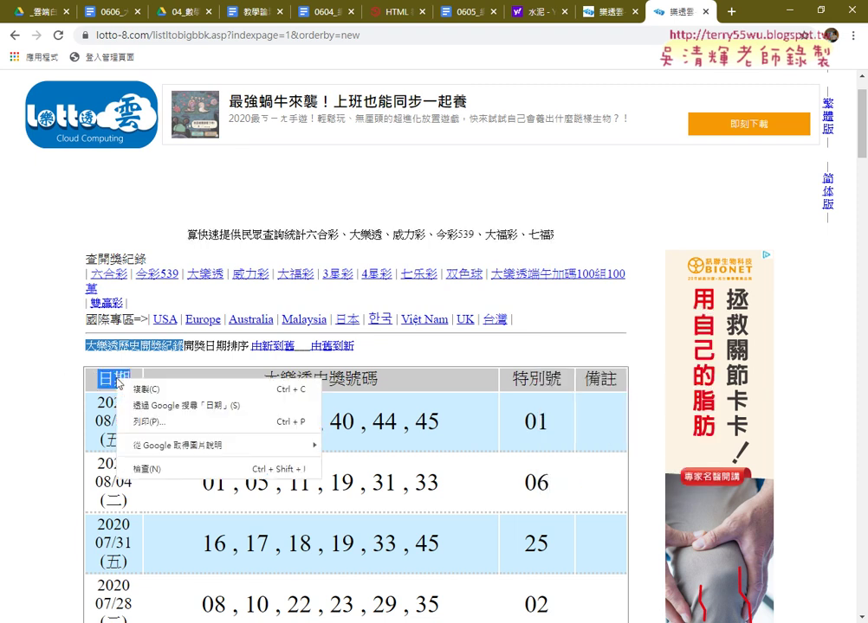
pyautogui.click(165, 472)
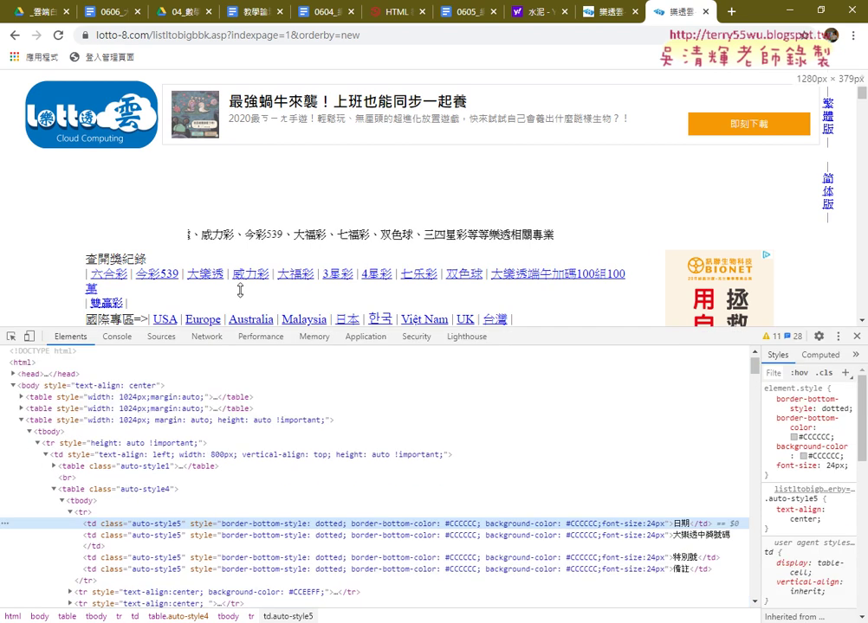
pyautogui.moveTo(221, 406); pyautogui.dragTo(222, 178)
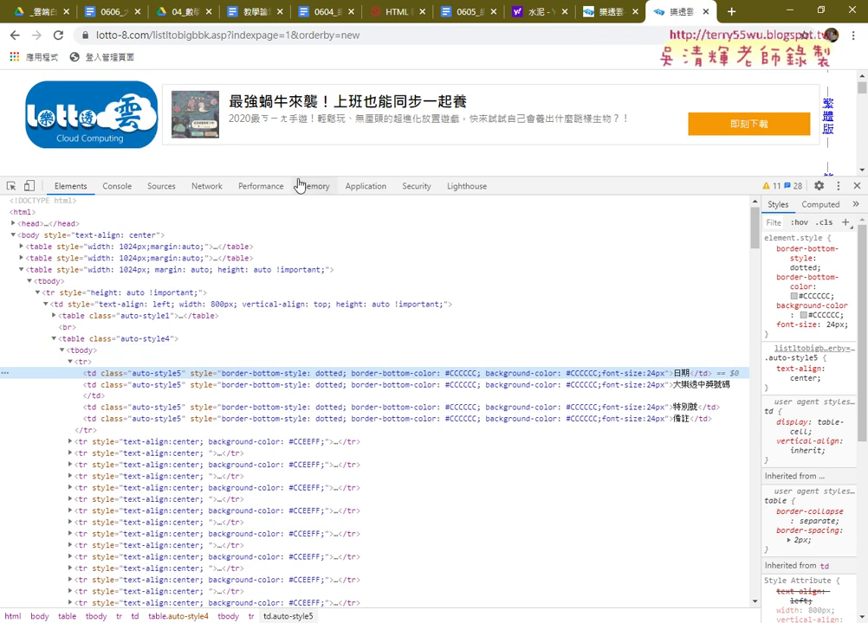
pyautogui.moveTo(299, 177); pyautogui.dragTo(299, 419)
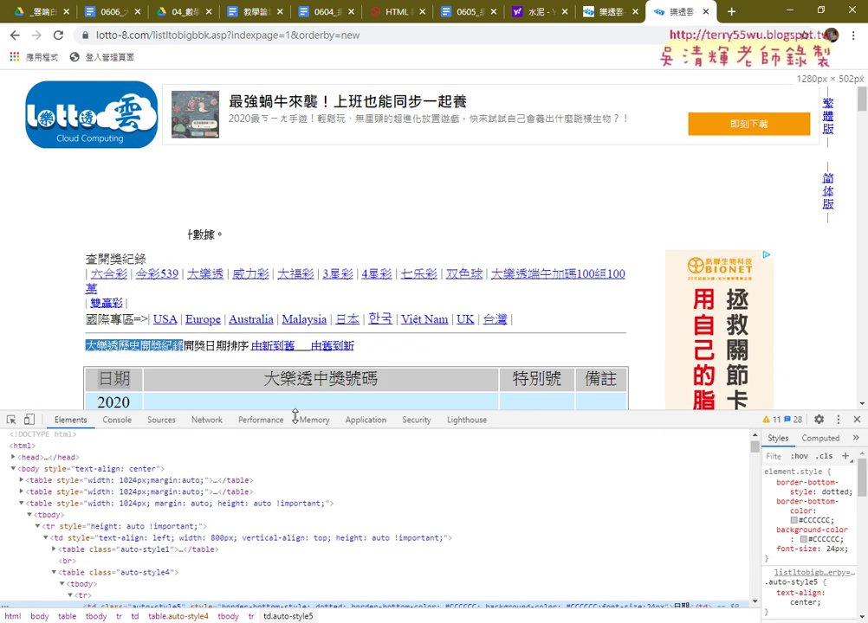
pyautogui.scroll(-2, 312, 310)
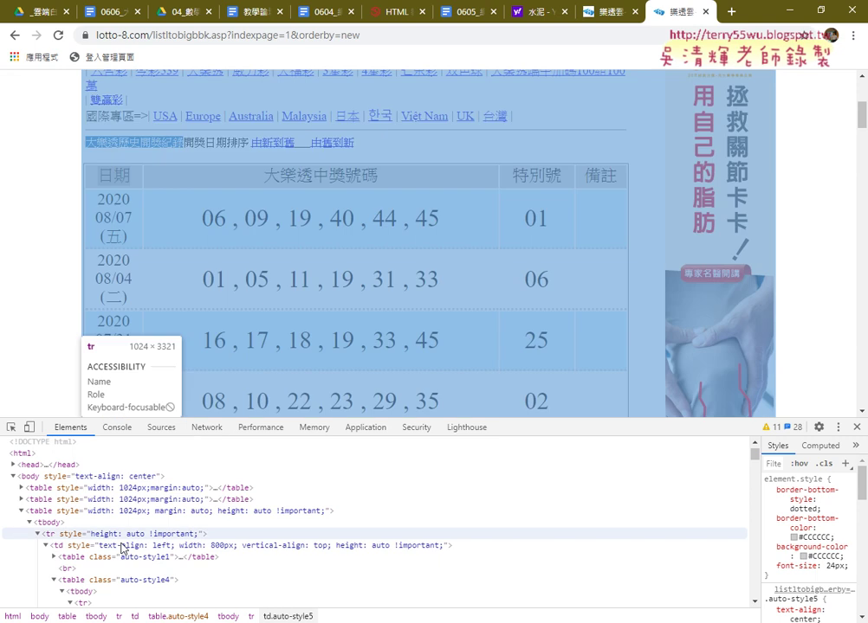
pyautogui.scroll(-3, 122, 568)
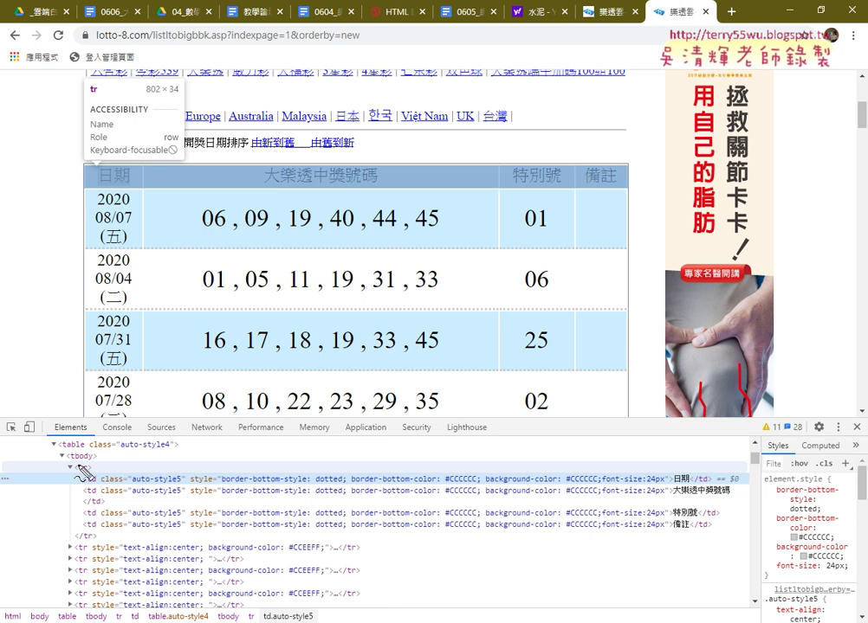
# Step: Outline the table's header row, clear the marks, and select the table.auto-style4 element
pyautogui.moveTo(80, 161); pyautogui.dragTo(83, 192)
pyautogui.moveTo(119, 164)
pyautogui.mouseDown()
pyautogui.moveTo(490, 156)
pyautogui.moveTo(495, 192)
pyautogui.mouseUp()
pyautogui.moveTo(86, 197); pyautogui.dragTo(396, 199)
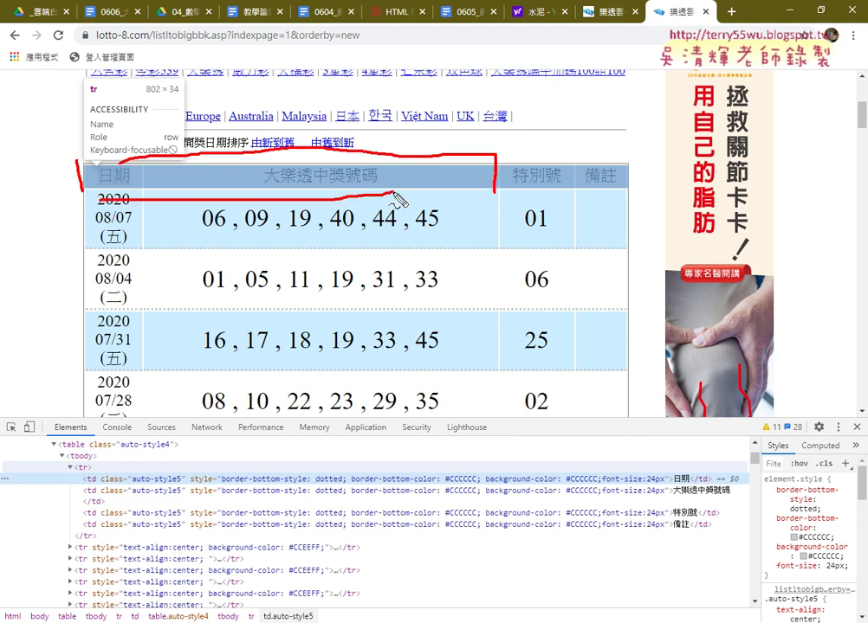
pyautogui.press('Escape')
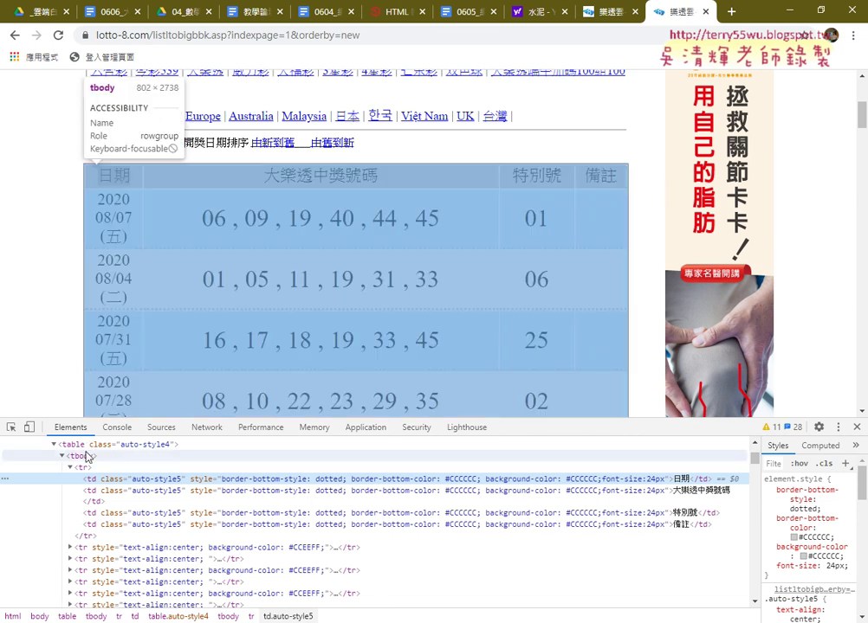
pyautogui.click(77, 446)
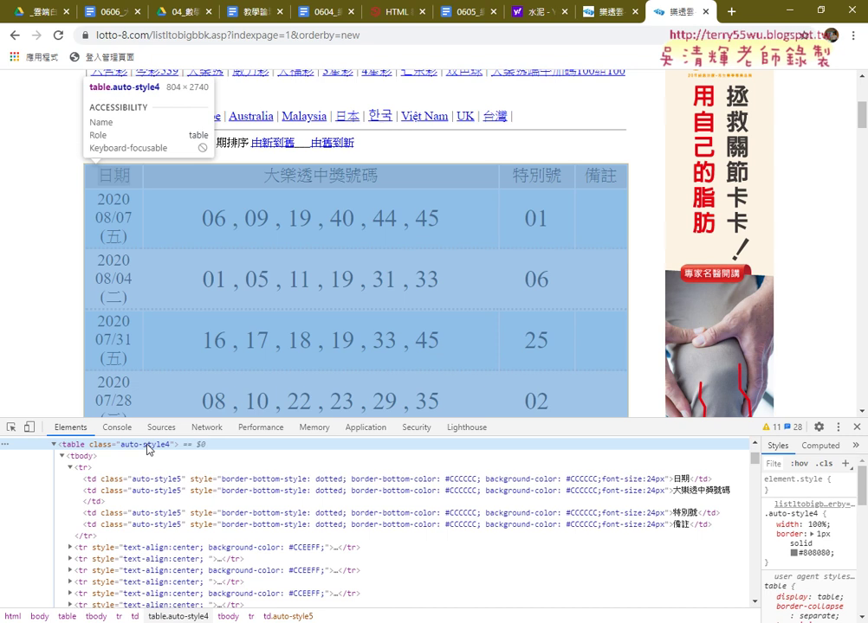
# Step: Search the page's Elements panel for '<table>' tags
pyautogui.doubleClick(82, 445)
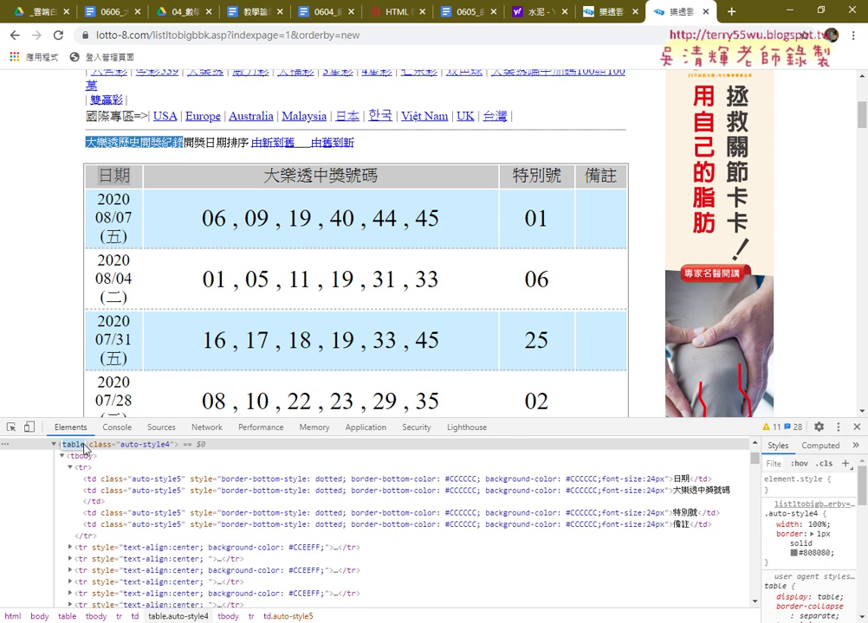
pyautogui.hotkey('ctrl', 'f')
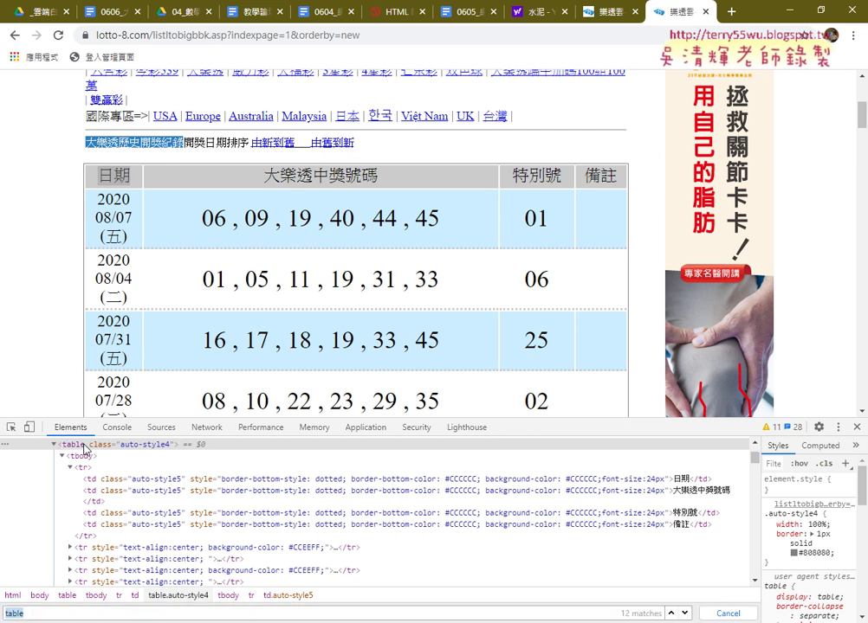
pyautogui.press('Return')
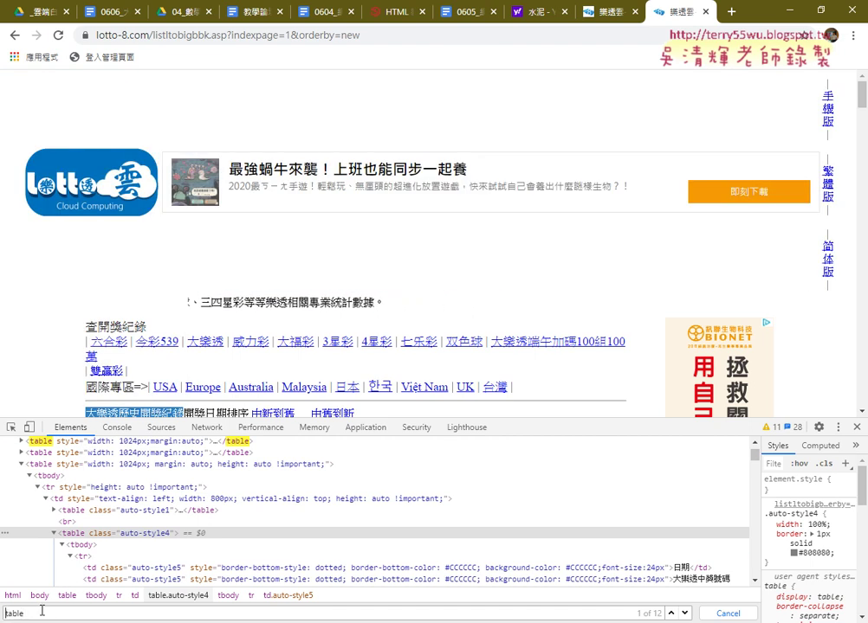
pyautogui.write('<')
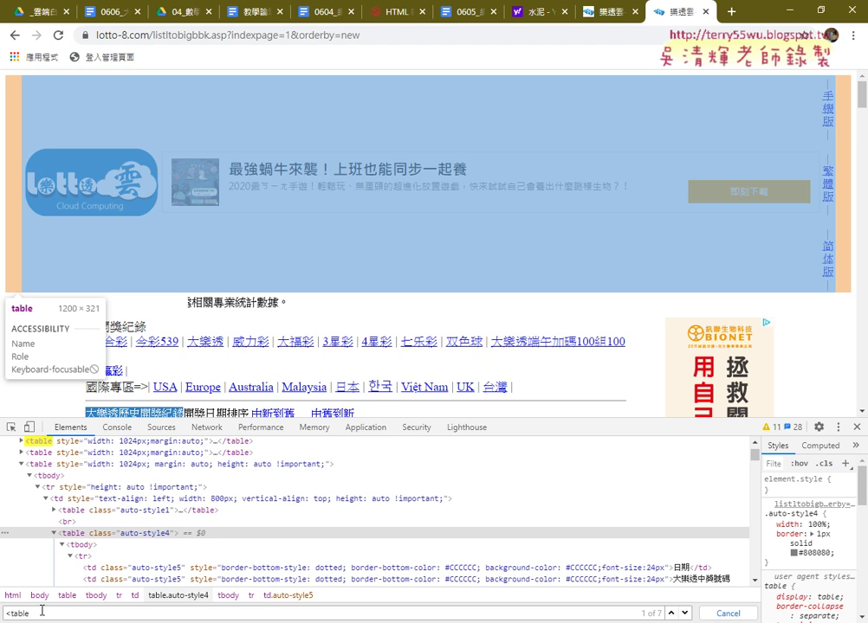
pyautogui.write('>')
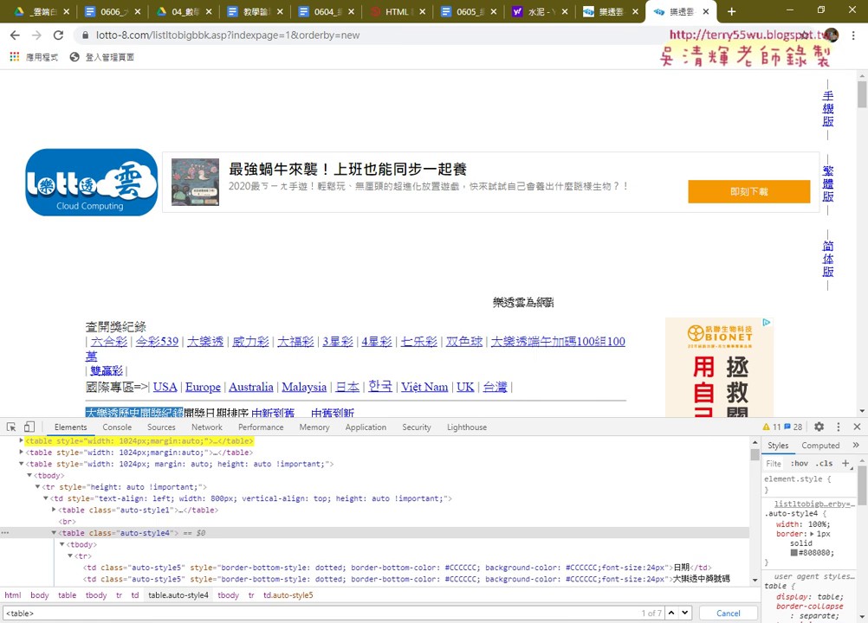
pyautogui.moveTo(639, 617)
pyautogui.mouseDown()
pyautogui.moveTo(664, 620)
pyautogui.moveTo(665, 607)
pyautogui.moveTo(634, 608)
pyautogui.moveTo(636, 620)
pyautogui.mouseUp()
pyautogui.press('Escape')
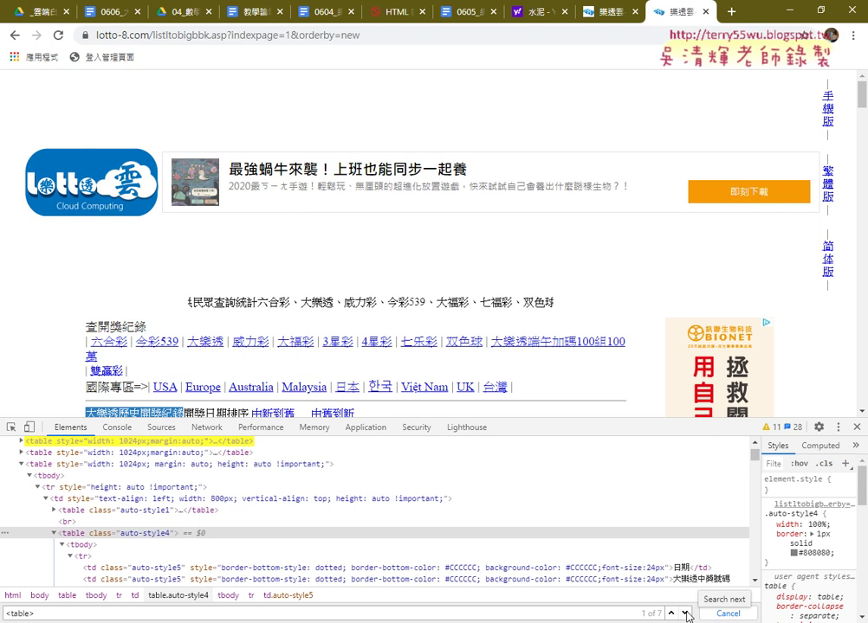
# Step: Step through the table matches to the fifth of seven, the auto-style4 draw table
pyautogui.click(685, 614)
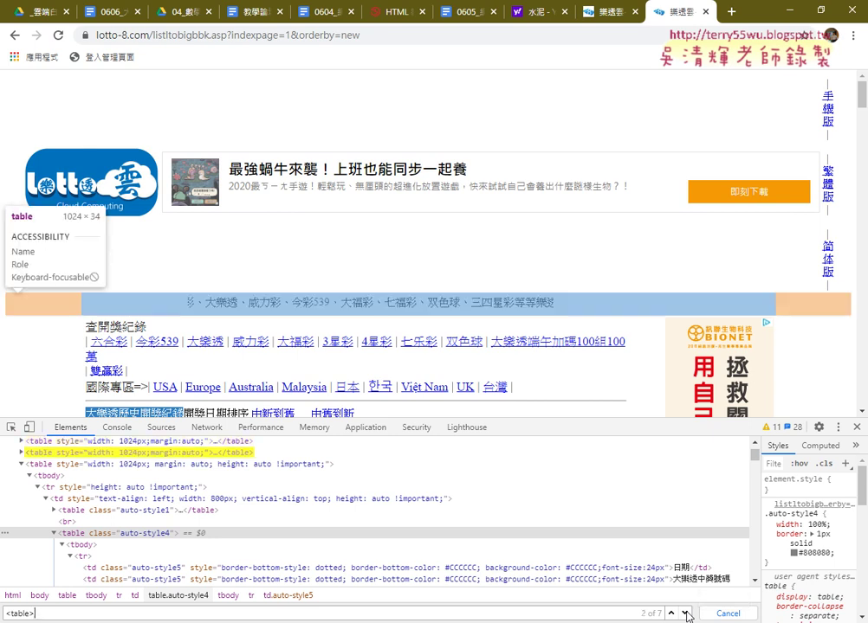
pyautogui.click(685, 614)
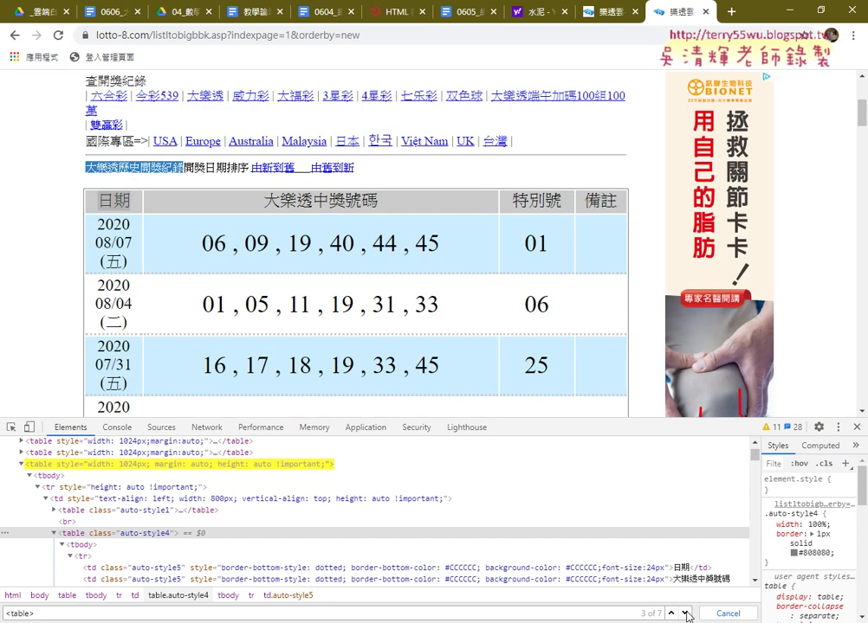
pyautogui.click(685, 614)
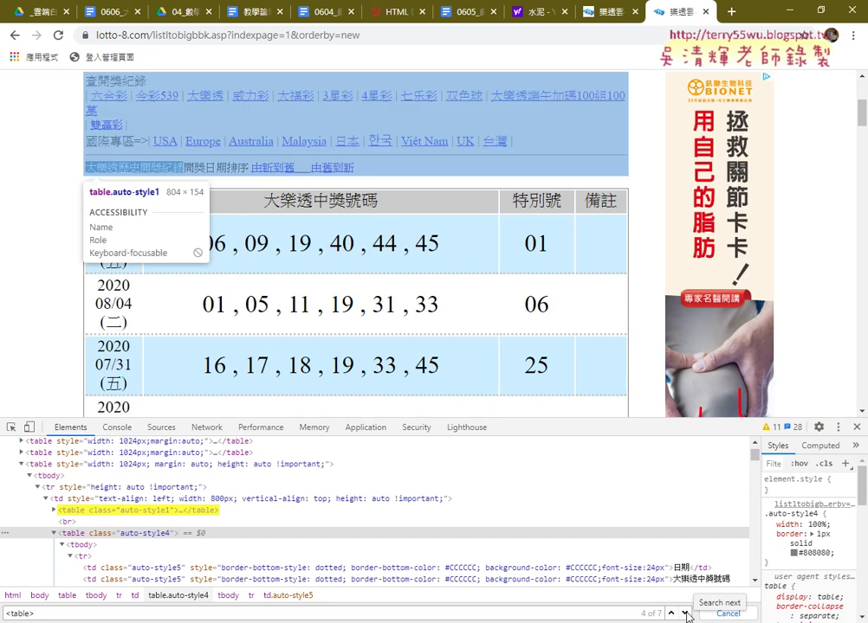
pyautogui.click(685, 614)
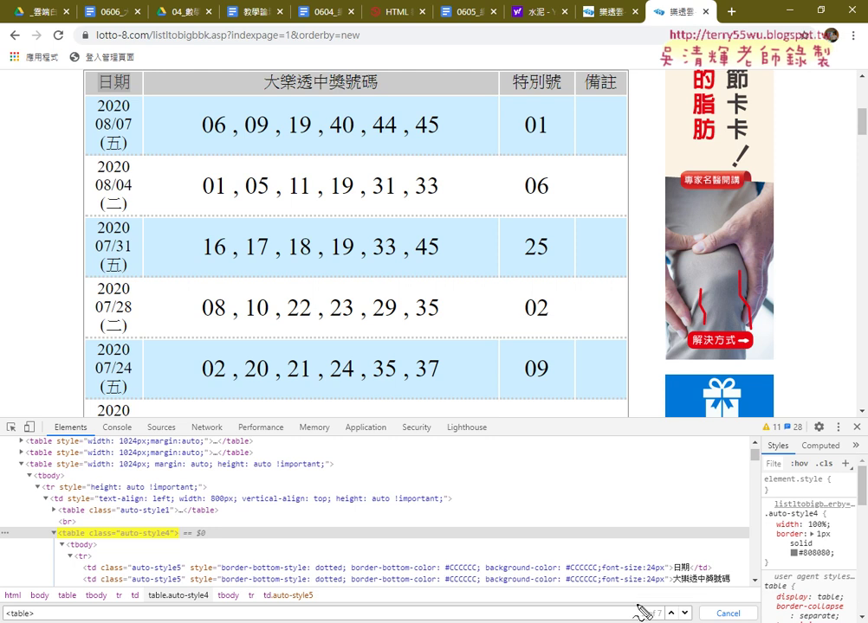
# Step: Select the table.auto-style4 node, the fifth of seven page tables, in the Elements tree
pyautogui.moveTo(640, 604); pyautogui.dragTo(656, 618)
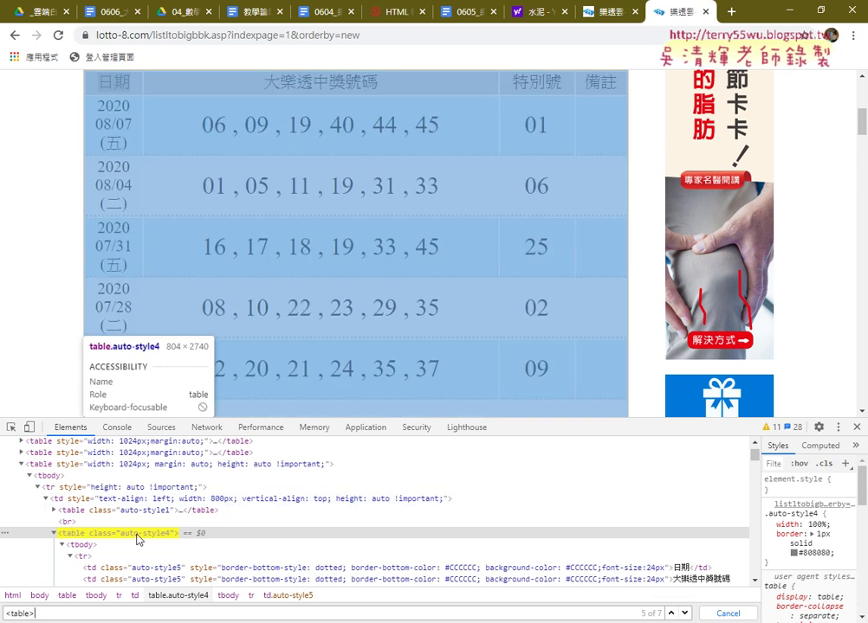
pyautogui.click(153, 539)
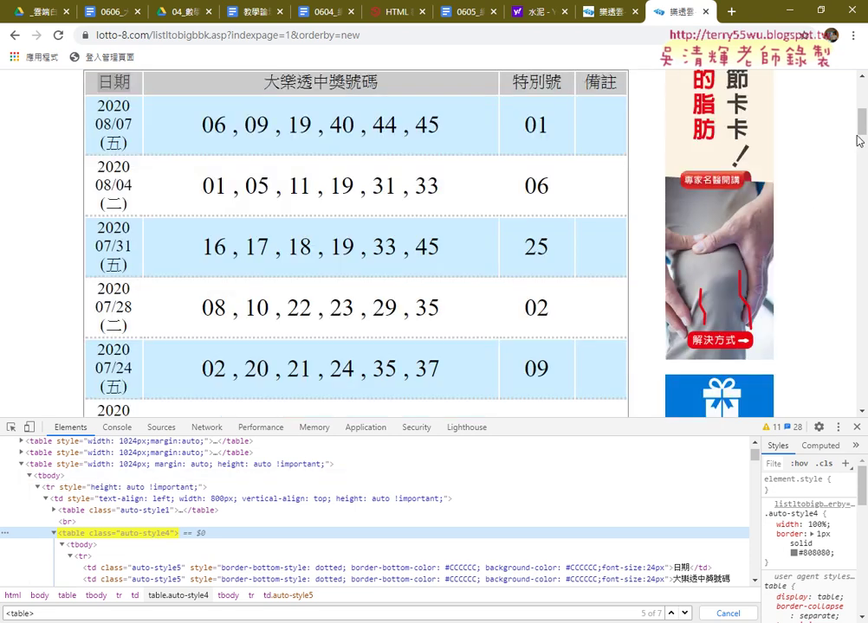
pyautogui.click(862, 131)
pyautogui.scroll(7, 862, 132)
pyautogui.scroll(-3, 840, 143)
pyautogui.scroll(-3, 832, 152)
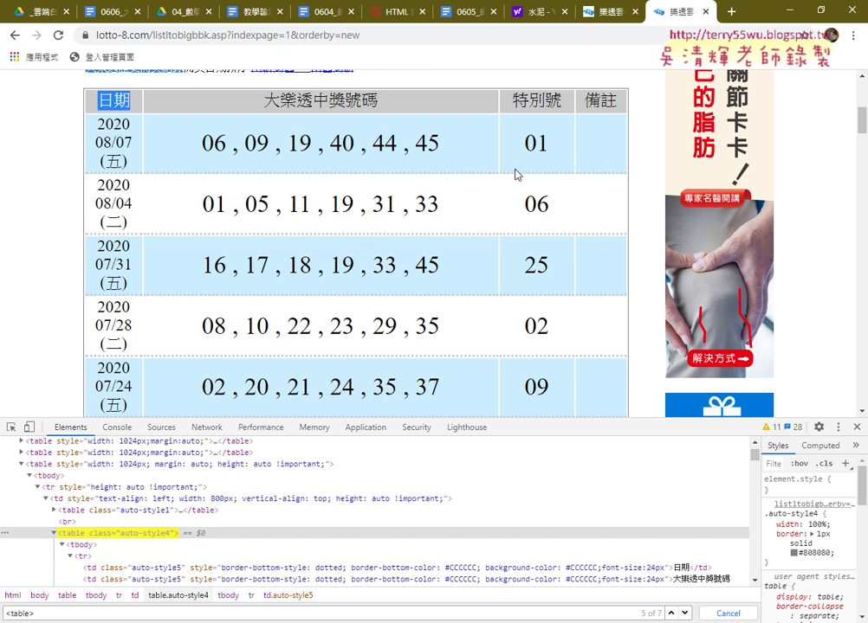
# Step: Switch to the 0605 scraping notes and show the 下載YAHOO股市類股 link's preview
pyautogui.click(111, 13)
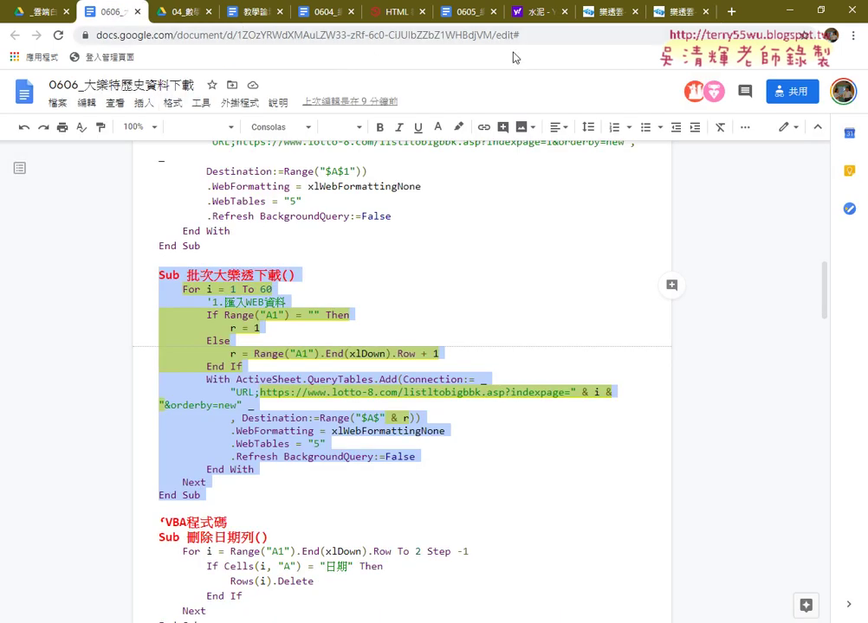
pyautogui.click(465, 15)
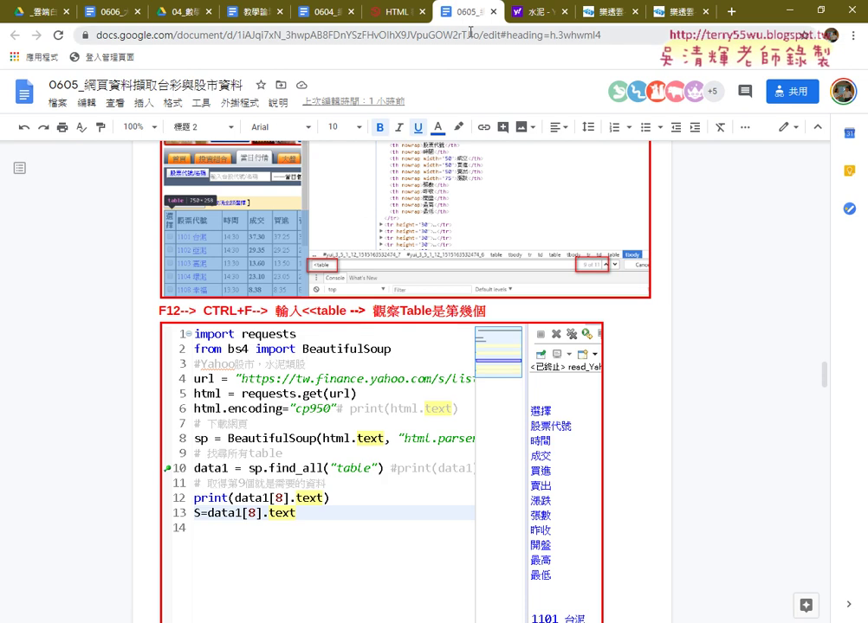
pyautogui.scroll(2, 505, 299)
pyautogui.scroll(2, 506, 299)
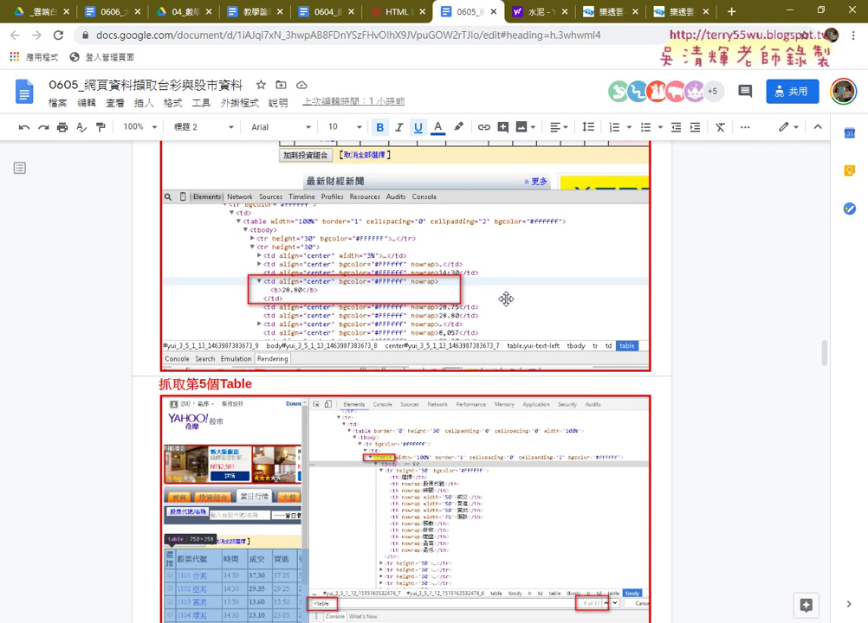
pyautogui.scroll(4, 505, 299)
pyautogui.scroll(2, 506, 299)
pyautogui.scroll(2, 506, 299)
pyautogui.scroll(2, 505, 298)
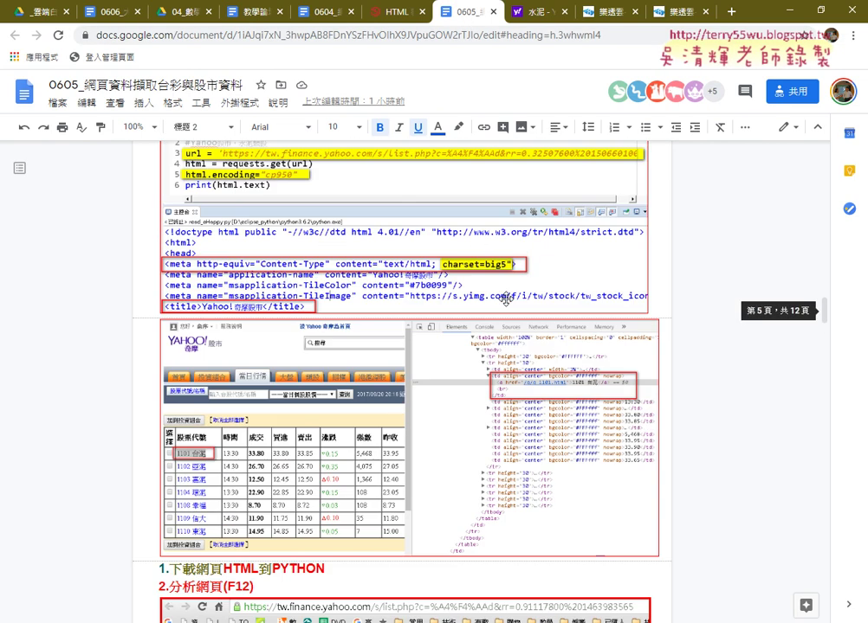
pyautogui.scroll(3, 506, 298)
pyautogui.scroll(1, 505, 299)
pyautogui.scroll(1, 506, 299)
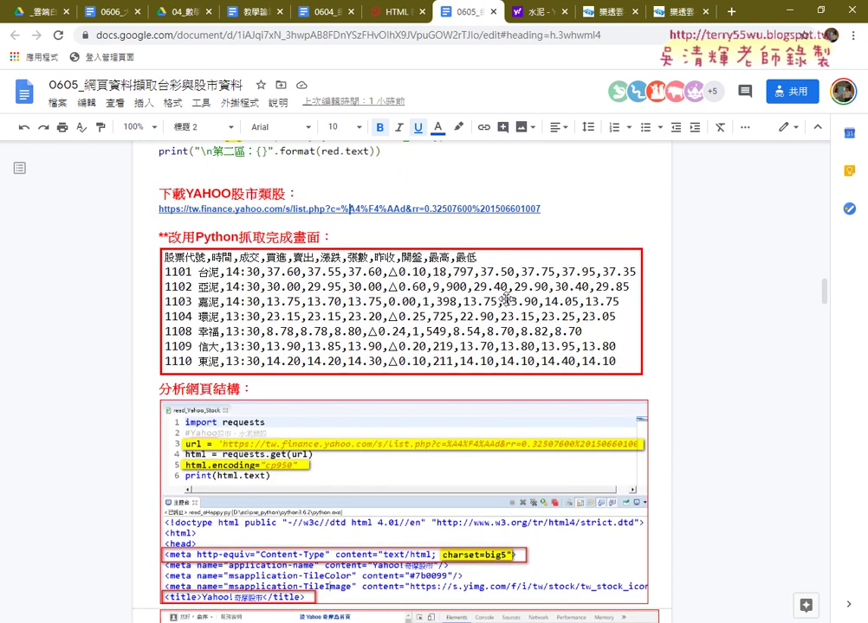
pyautogui.click(453, 206)
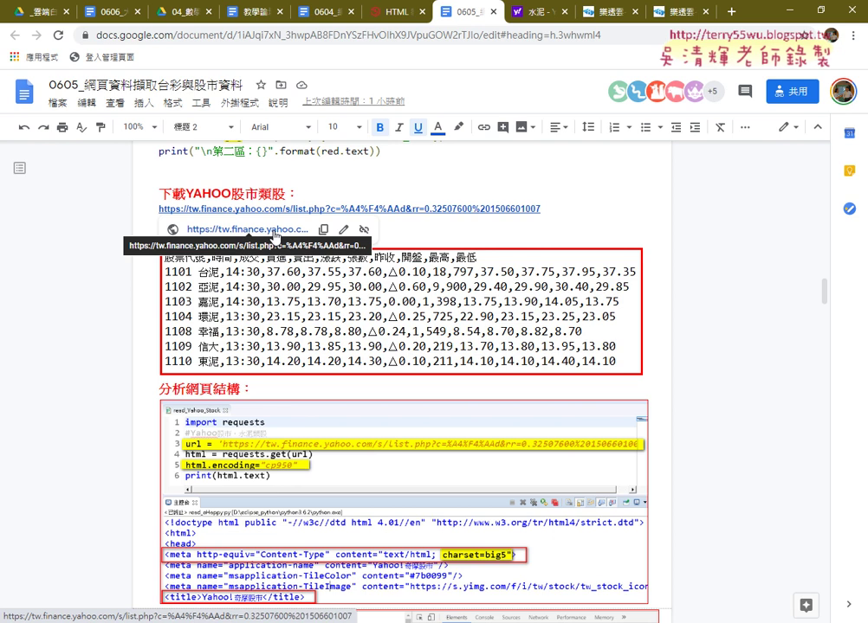
# Step: Open the Yahoo stock-category page from the link, showing the cement-stock quote table
pyautogui.scroll(-4, 737, 432)
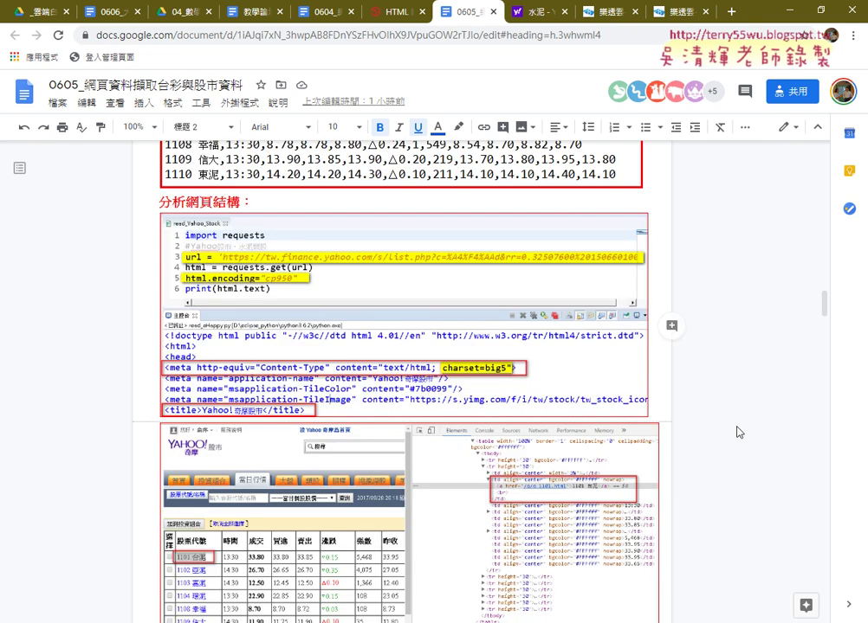
pyautogui.scroll(-5, 737, 432)
pyautogui.scroll(-5, 737, 432)
pyautogui.scroll(-4, 737, 432)
pyautogui.scroll(-2, 737, 432)
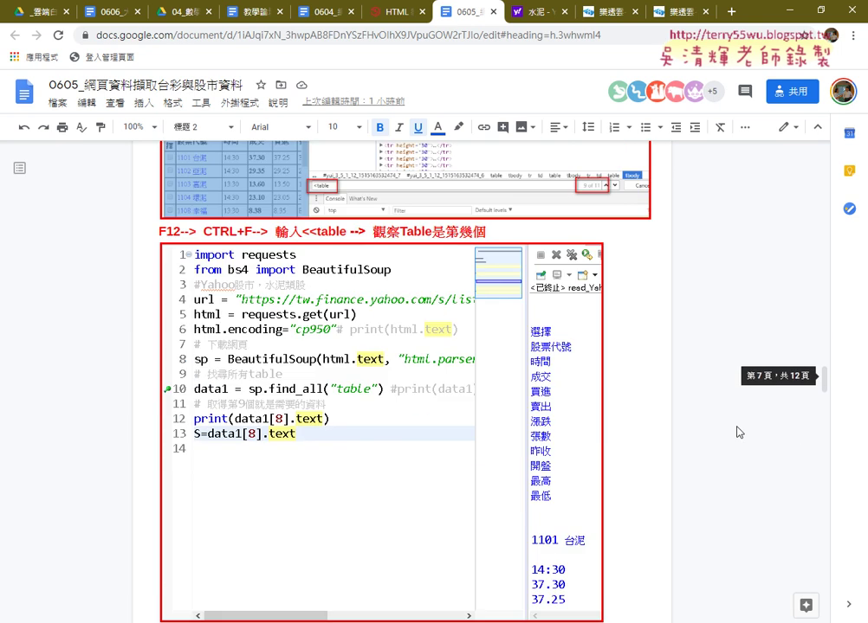
pyautogui.scroll(-6, 737, 432)
pyautogui.scroll(-6, 737, 432)
pyautogui.scroll(-3, 737, 432)
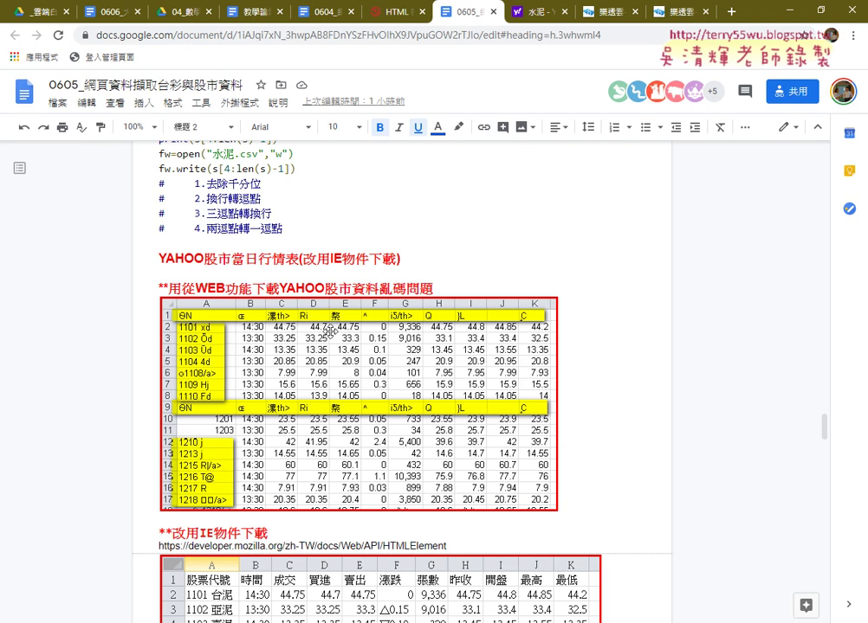
pyautogui.scroll(10, 330, 319)
pyautogui.scroll(2, 330, 332)
pyautogui.scroll(4, 330, 332)
pyautogui.scroll(2, 330, 332)
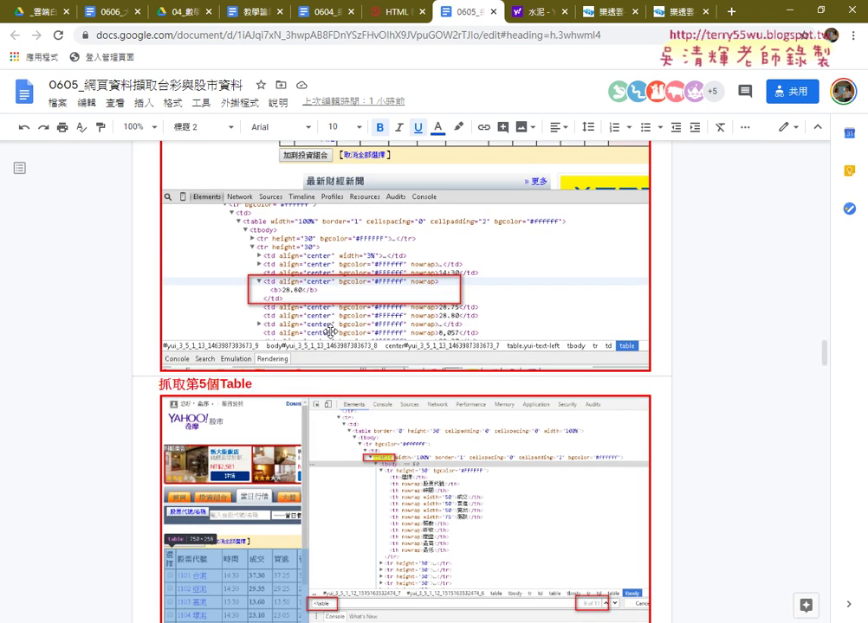
pyautogui.scroll(3, 330, 332)
pyautogui.scroll(3, 330, 332)
pyautogui.scroll(3, 330, 332)
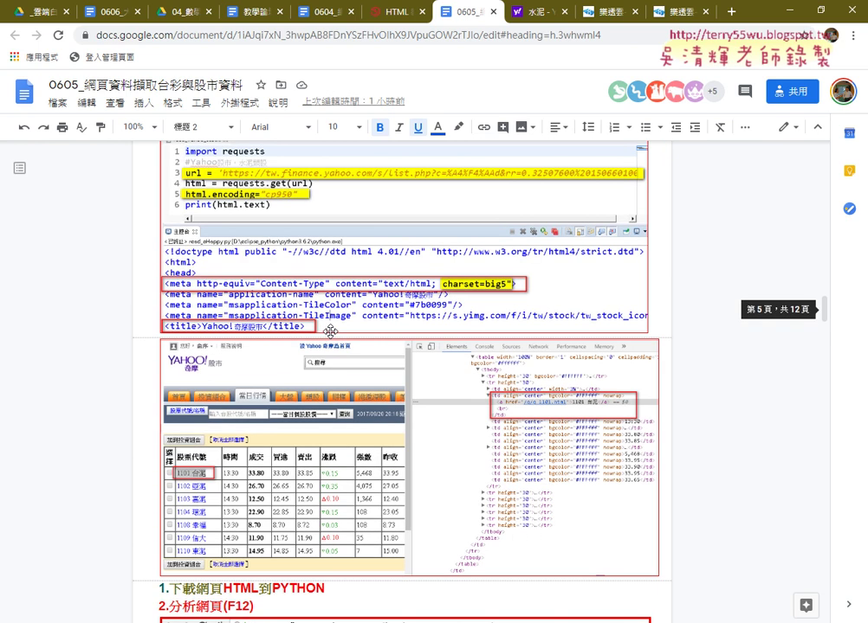
pyautogui.scroll(3, 330, 332)
pyautogui.scroll(2, 330, 332)
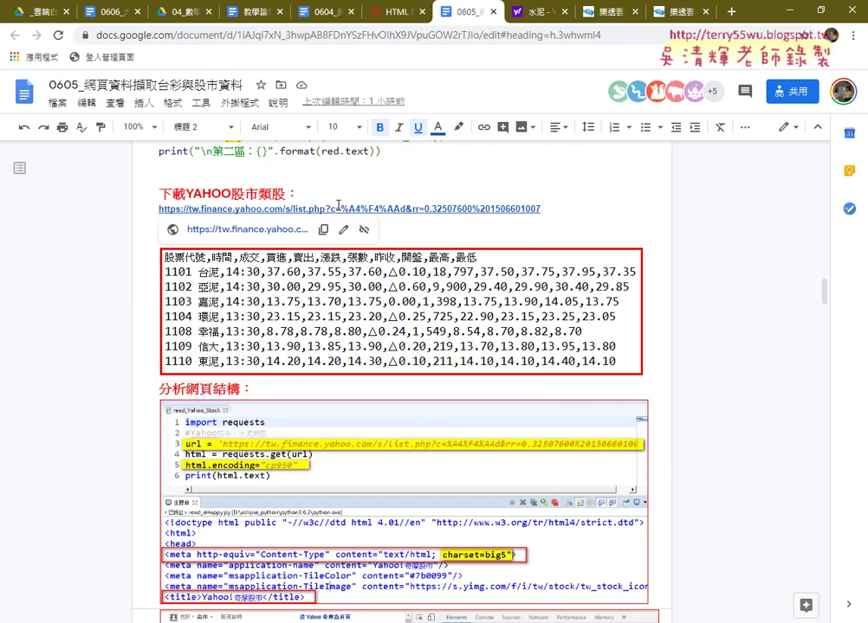
pyautogui.click(271, 231)
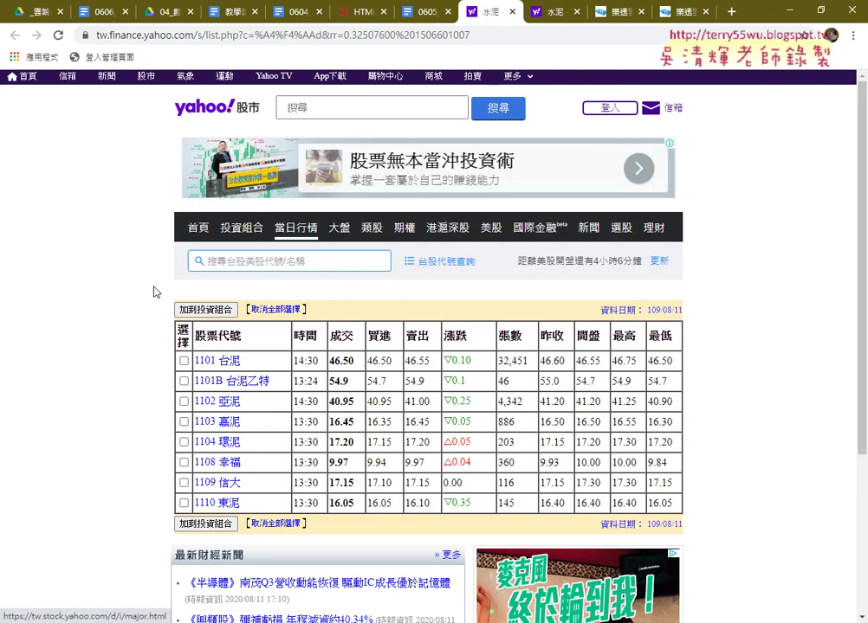
# Step: Scroll the Yahoo page and select the quote table's header and 1101 台泥 row
pyautogui.scroll(-1, 92, 322)
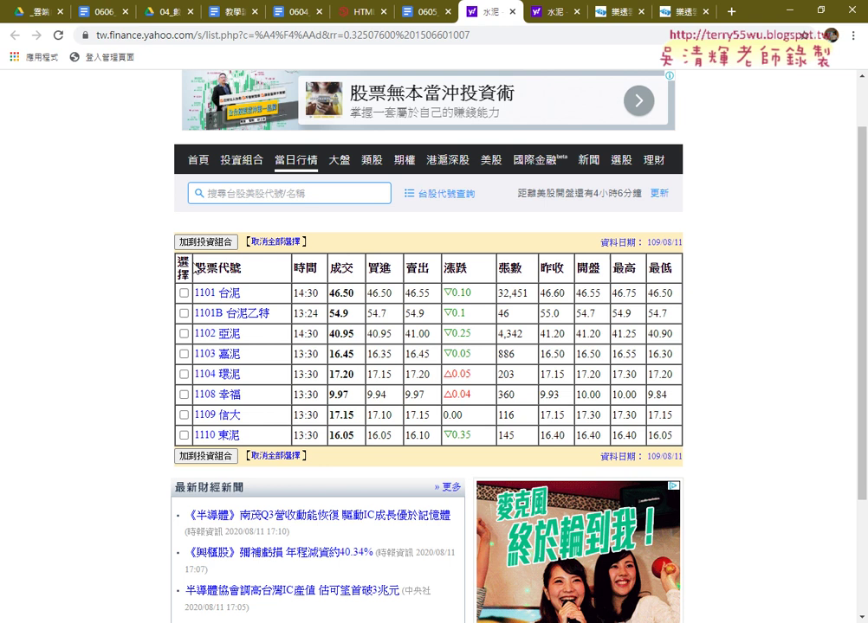
pyautogui.moveTo(194, 267)
pyautogui.mouseDown()
pyautogui.moveTo(641, 378)
pyautogui.moveTo(675, 436)
pyautogui.mouseUp()
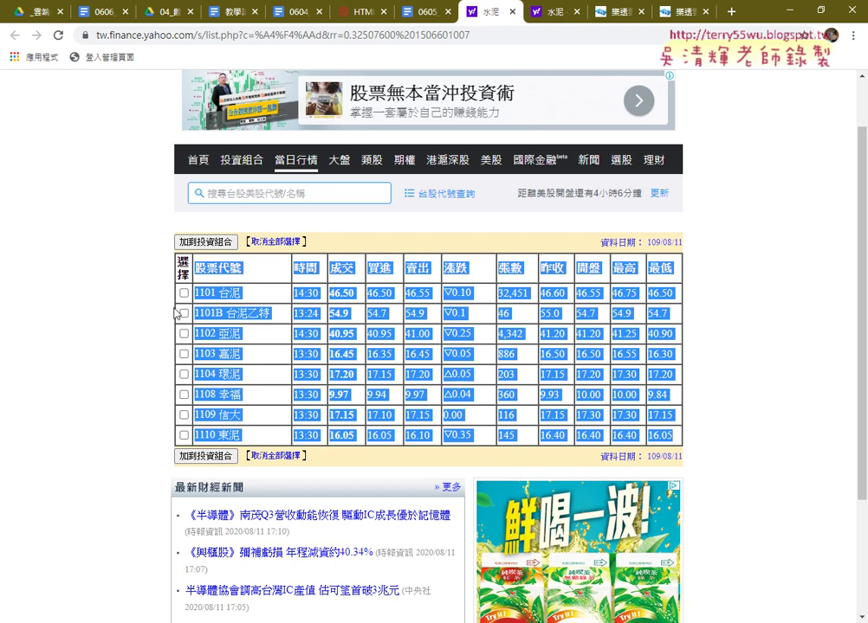
pyautogui.moveTo(194, 267)
pyautogui.mouseDown()
pyautogui.moveTo(503, 294)
pyautogui.moveTo(682, 455)
pyautogui.mouseUp()
pyautogui.click(430, 17)
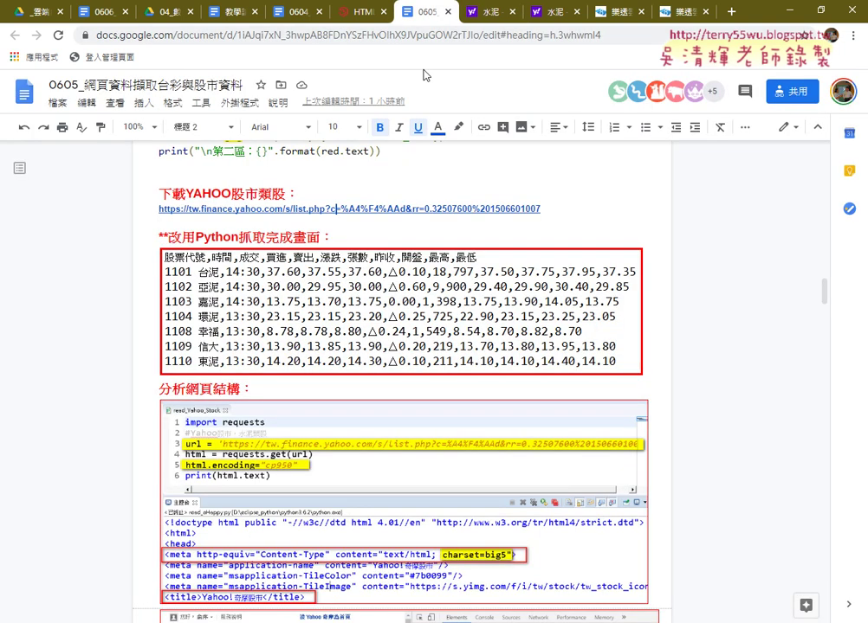